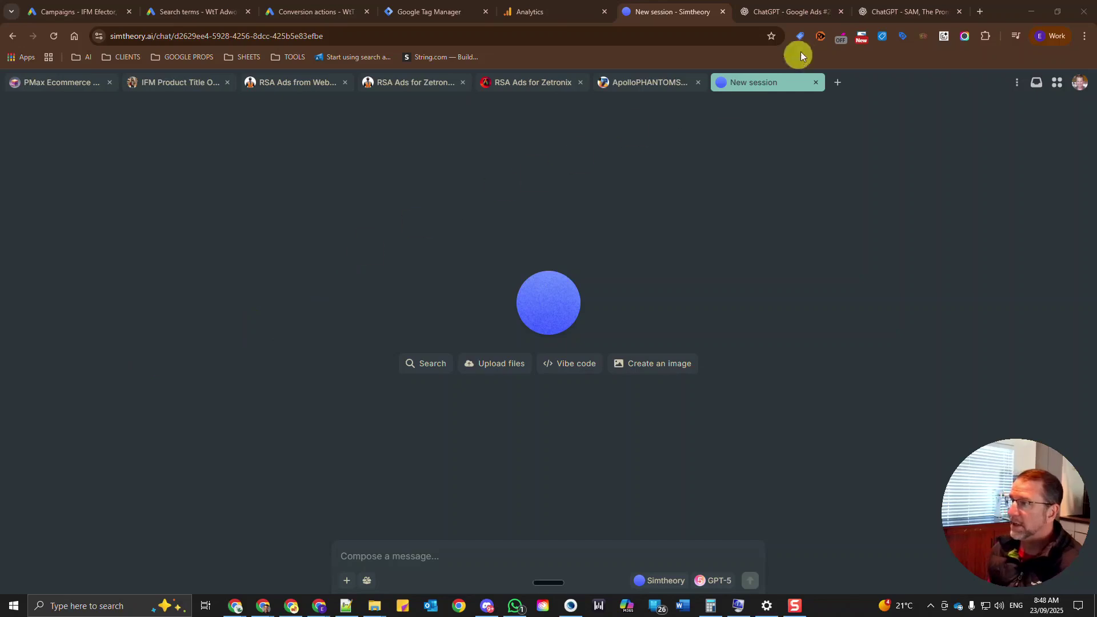
Check the ChatGPT RSA ads chat, return to the Simtheory session and look through its list of available AI models.
left_click(783, 14)
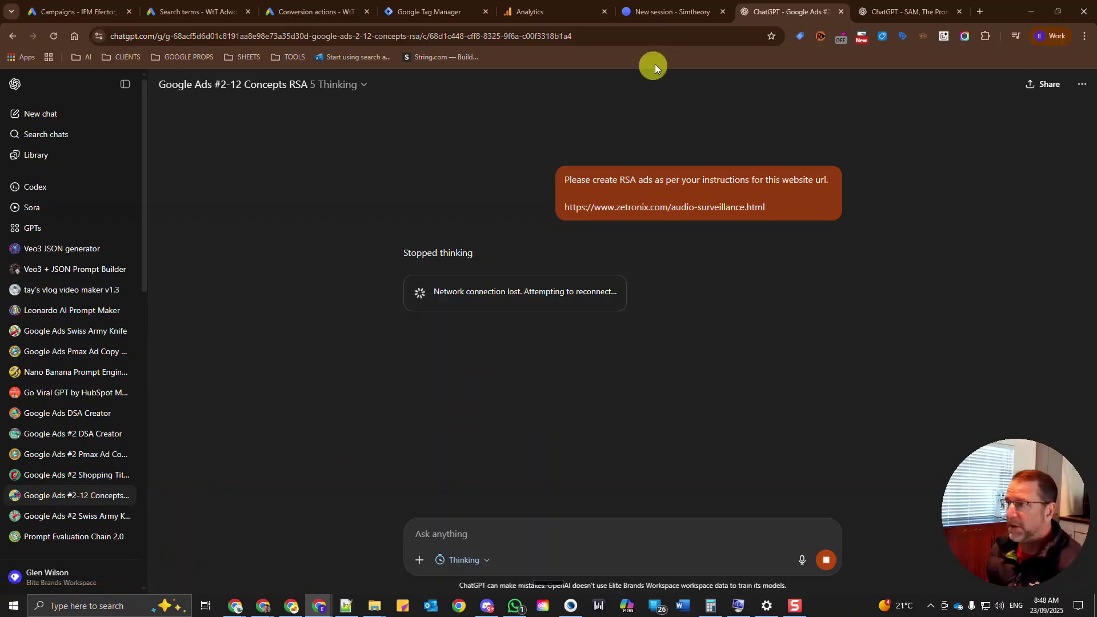
left_click(672, 16)
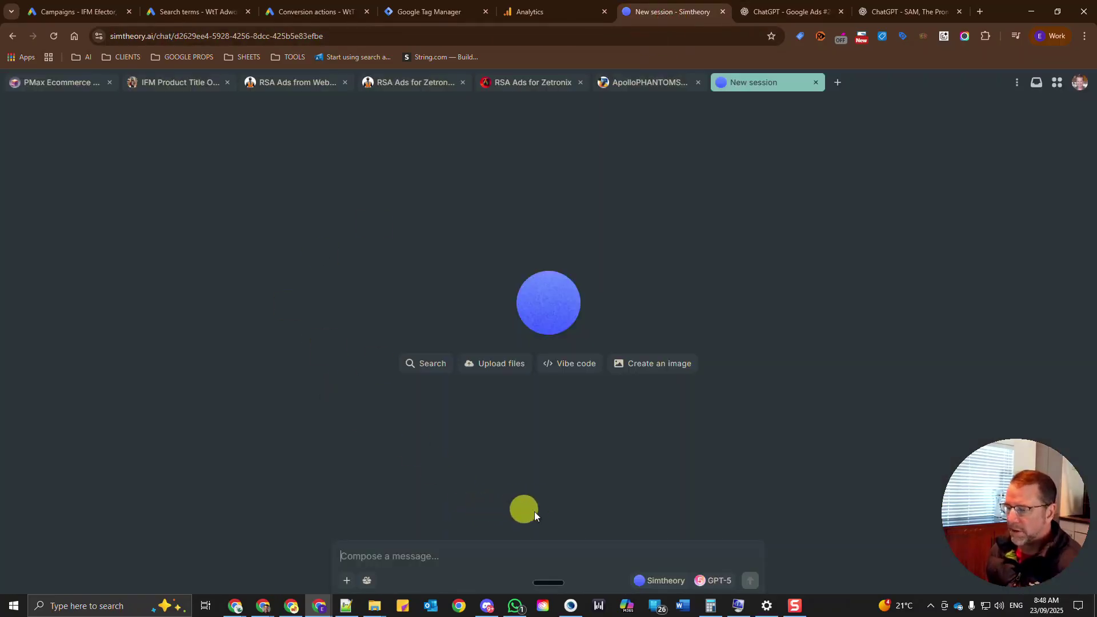
left_click(718, 581)
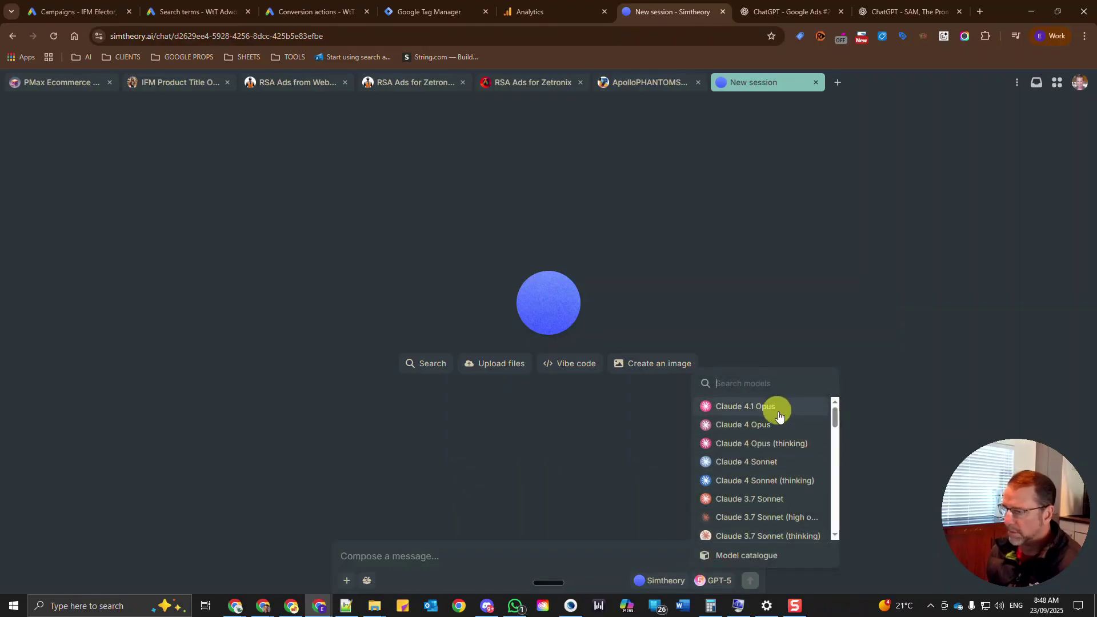
scroll(783, 426, "down", 3)
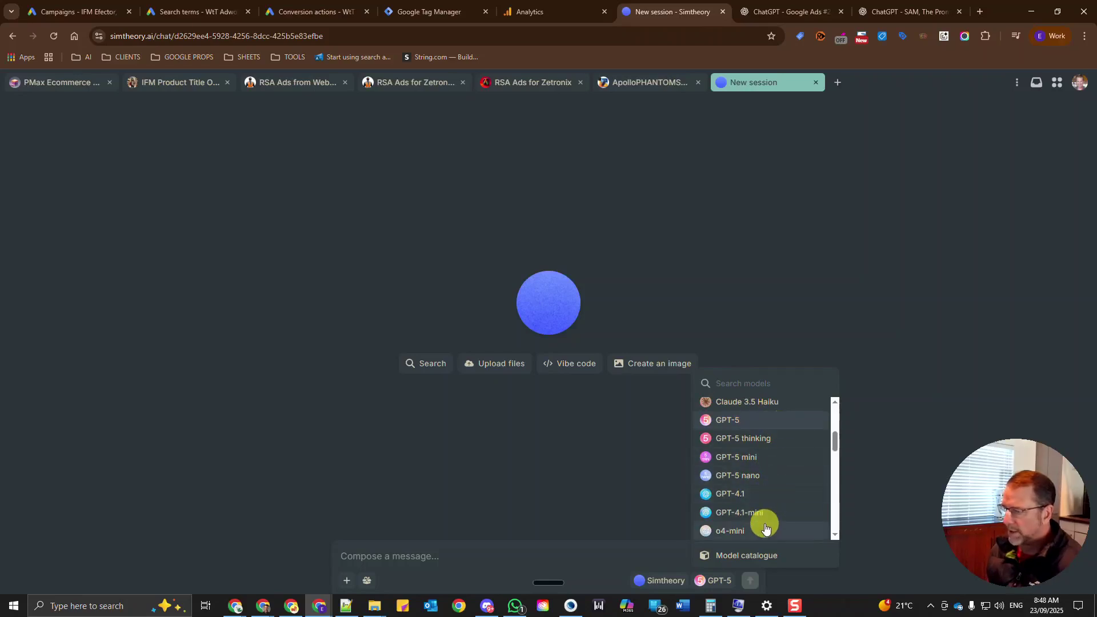
scroll(765, 519, "down", 1)
scroll(773, 452, "down", 3)
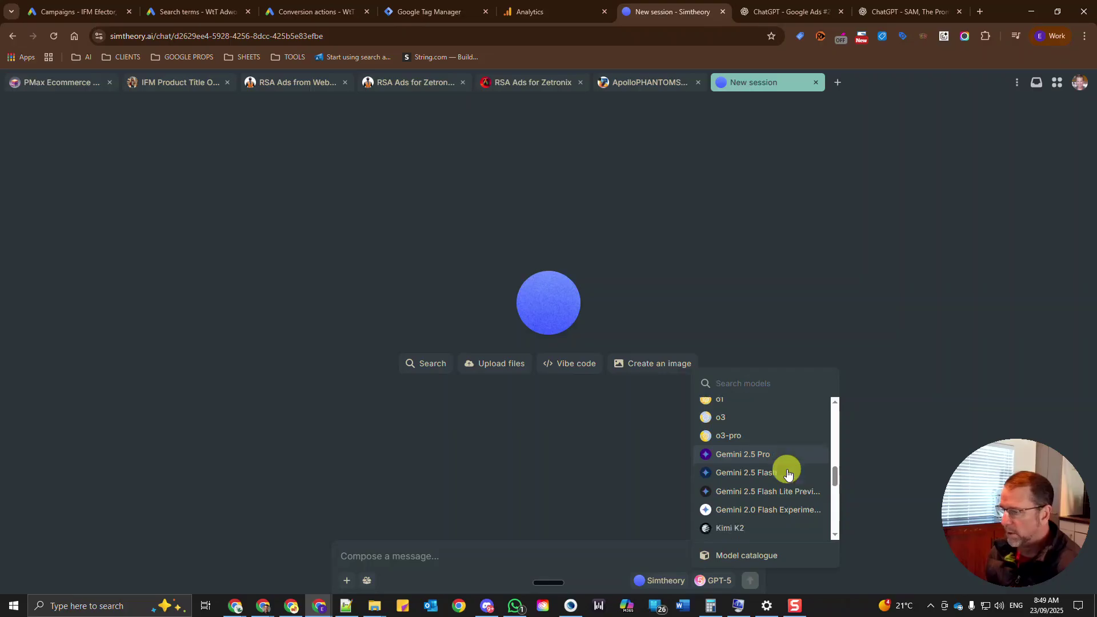
scroll(789, 477, "down", 2)
scroll(791, 485, "down", 2)
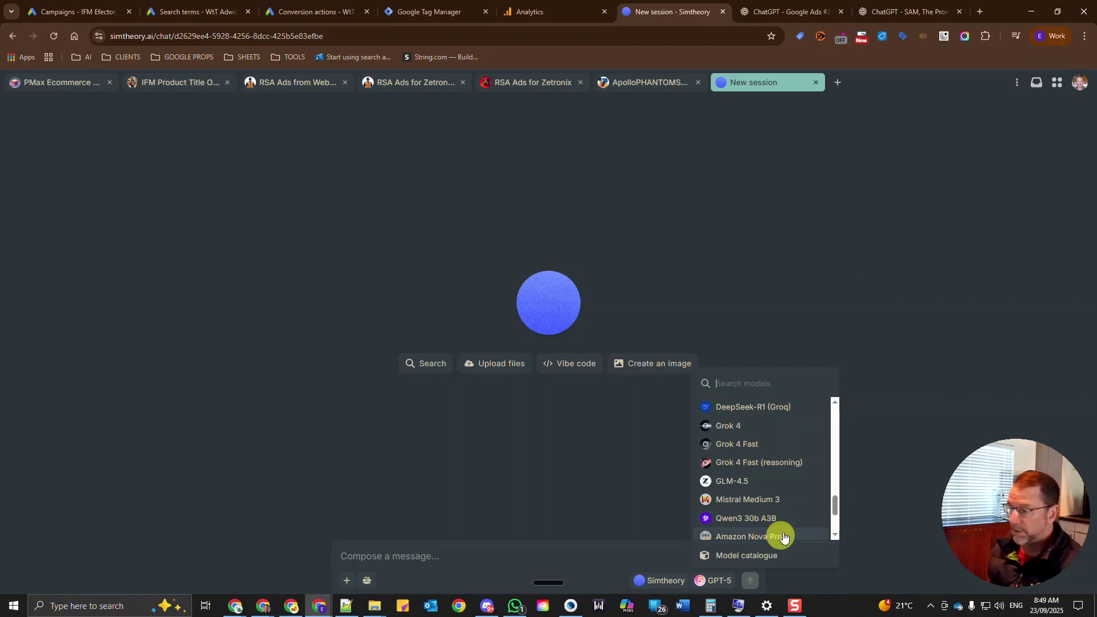
scroll(784, 486, "down", 1)
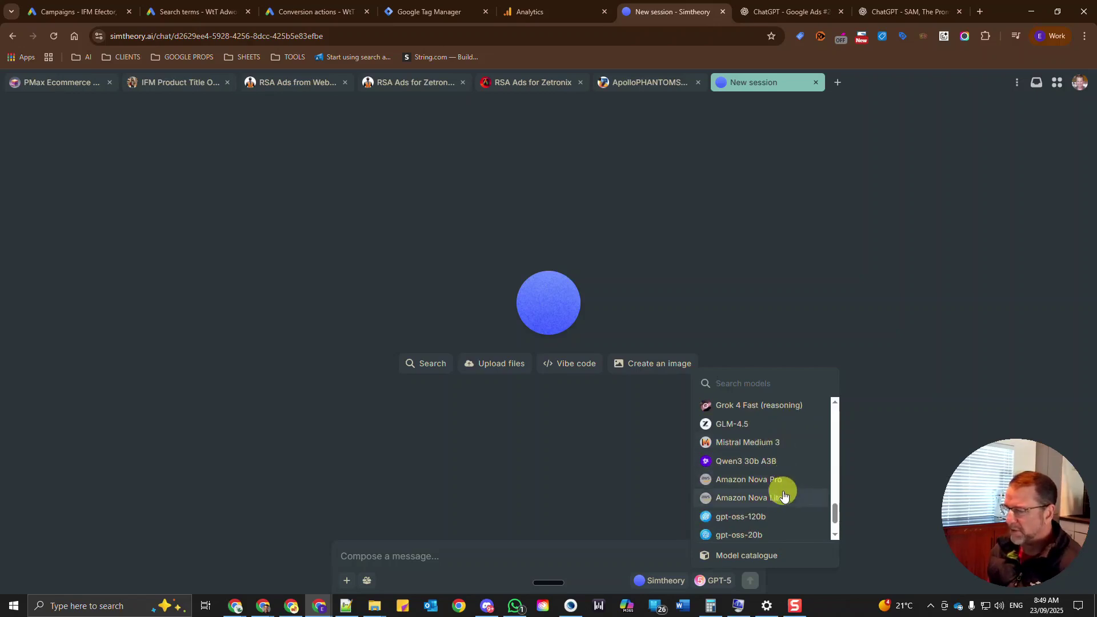
scroll(784, 495, "down", 1)
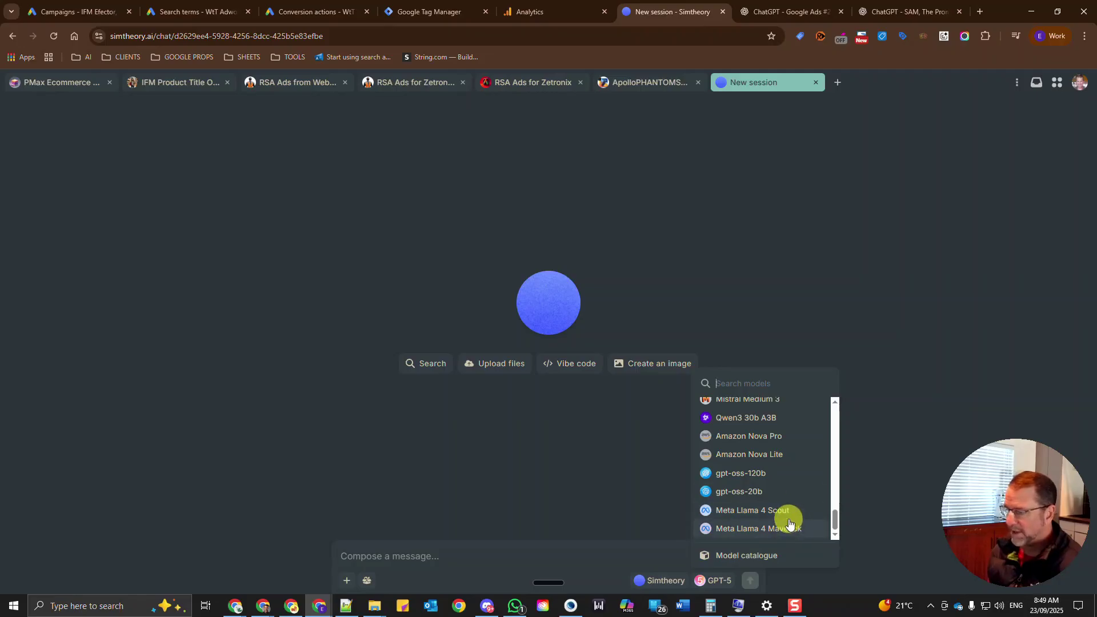
scroll(790, 521, "up", 10)
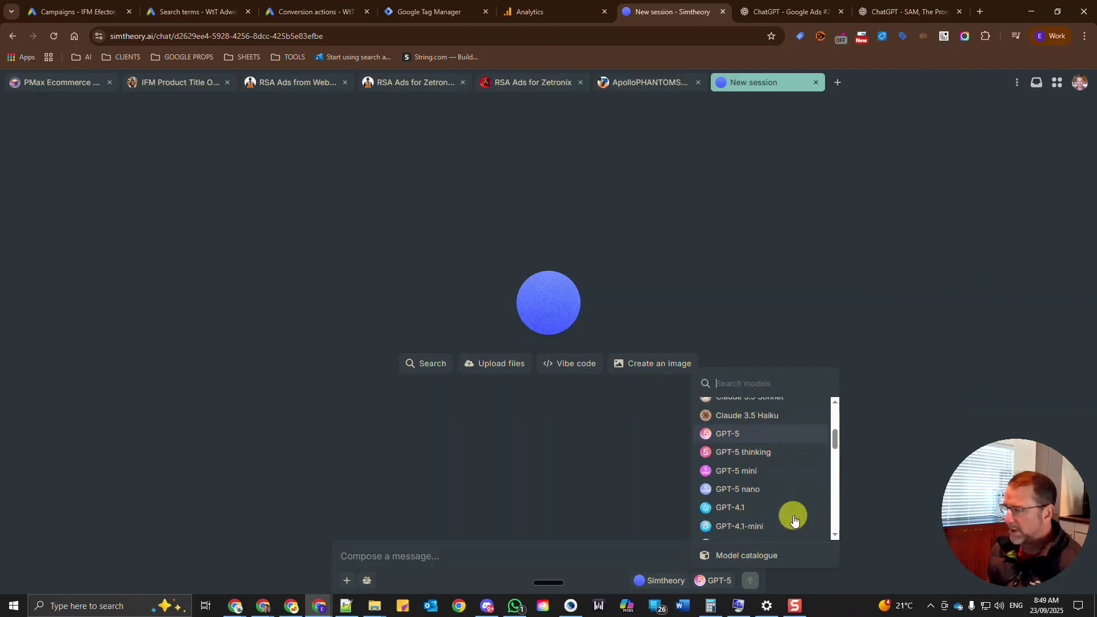
scroll(793, 520, "up", 5)
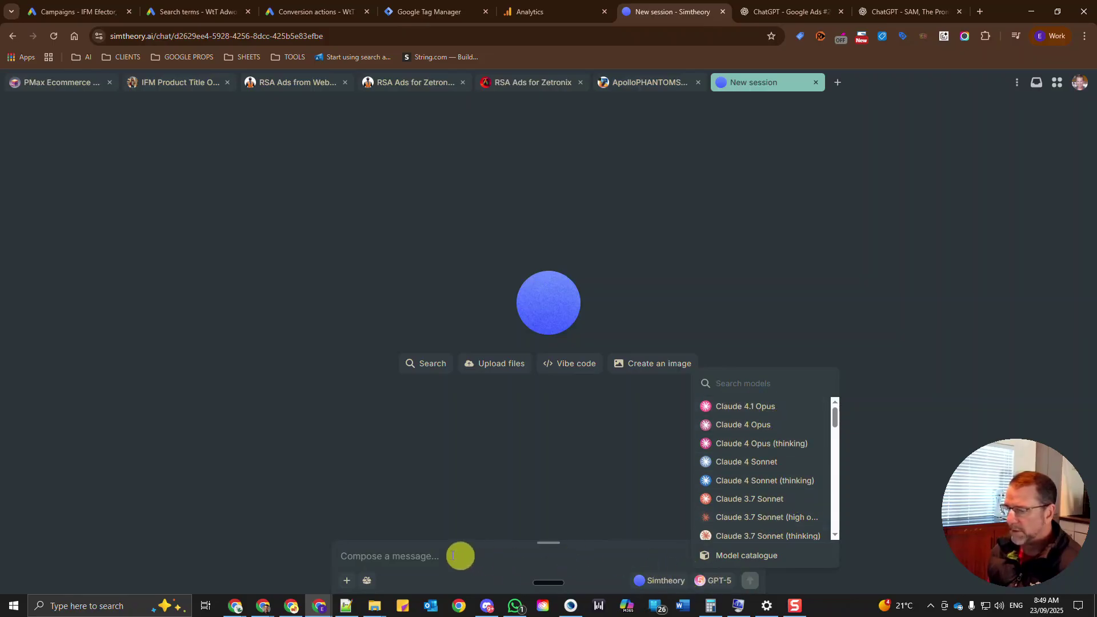
left_click(429, 555)
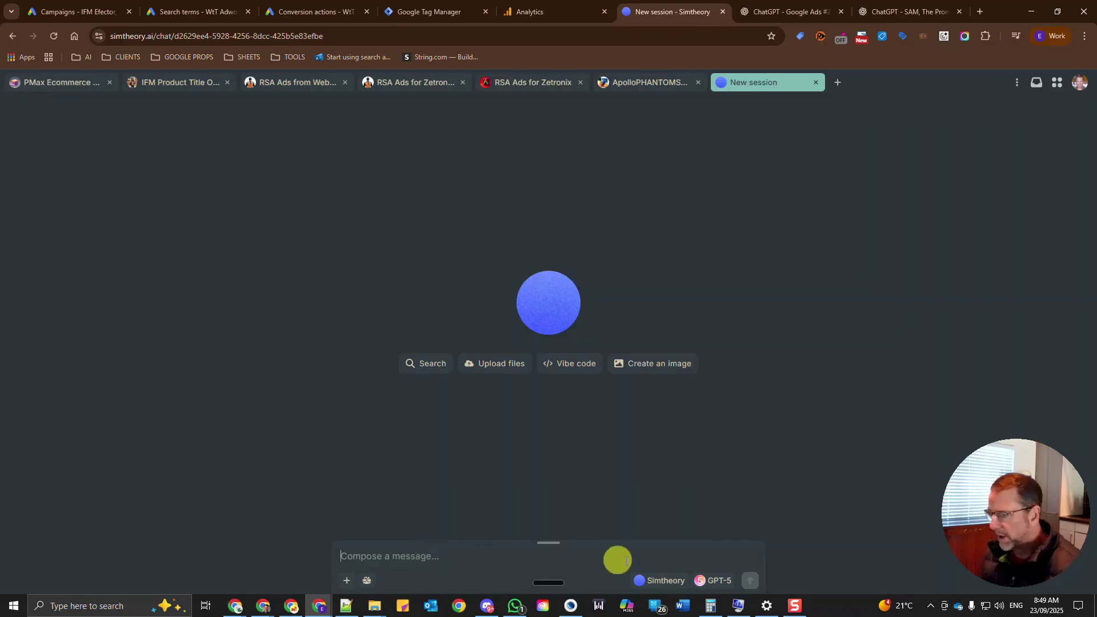
Look over the assistant list and the existing IFM product title and RSA ads from website sessions.
left_click(655, 579)
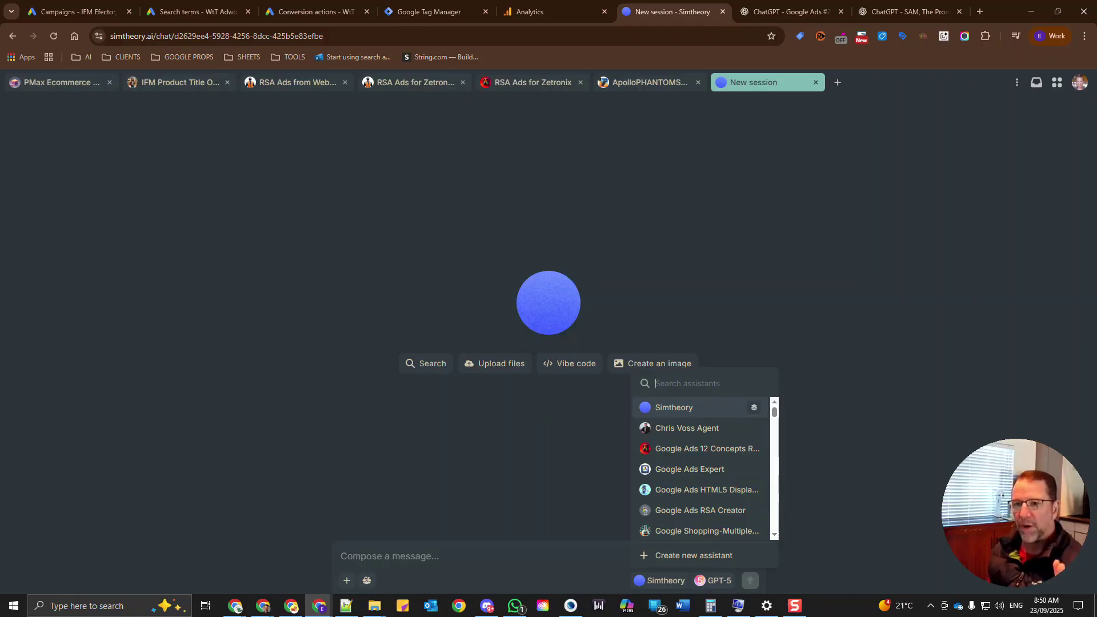
left_click(693, 215)
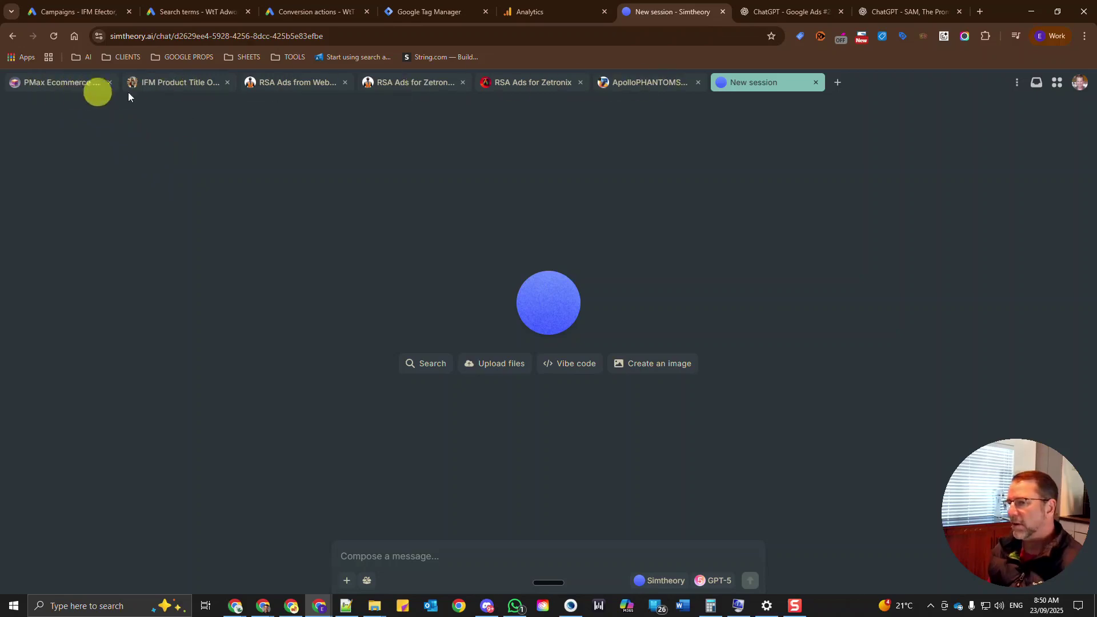
left_click(162, 83)
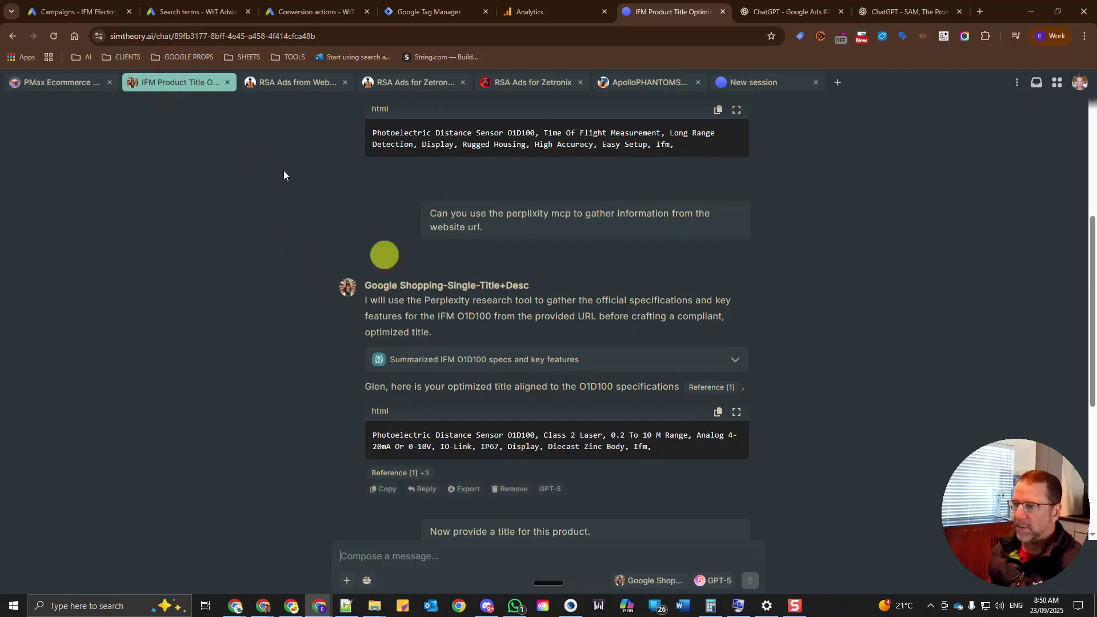
left_click(284, 84)
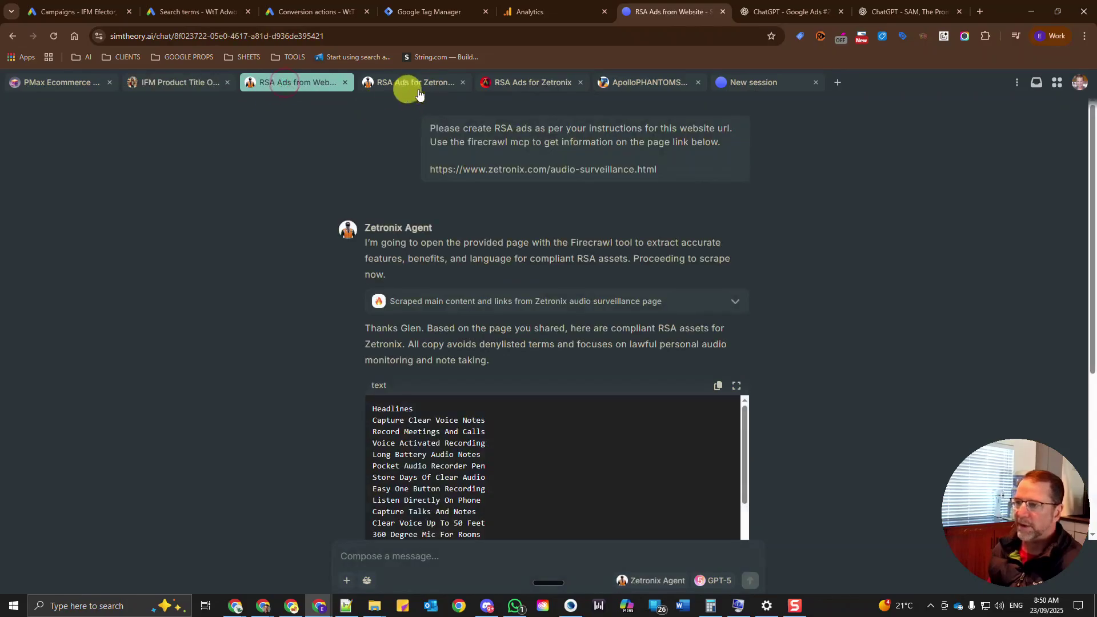
Start a new session and assign the Google Ads RSA Creator assistant to it.
left_click(842, 84)
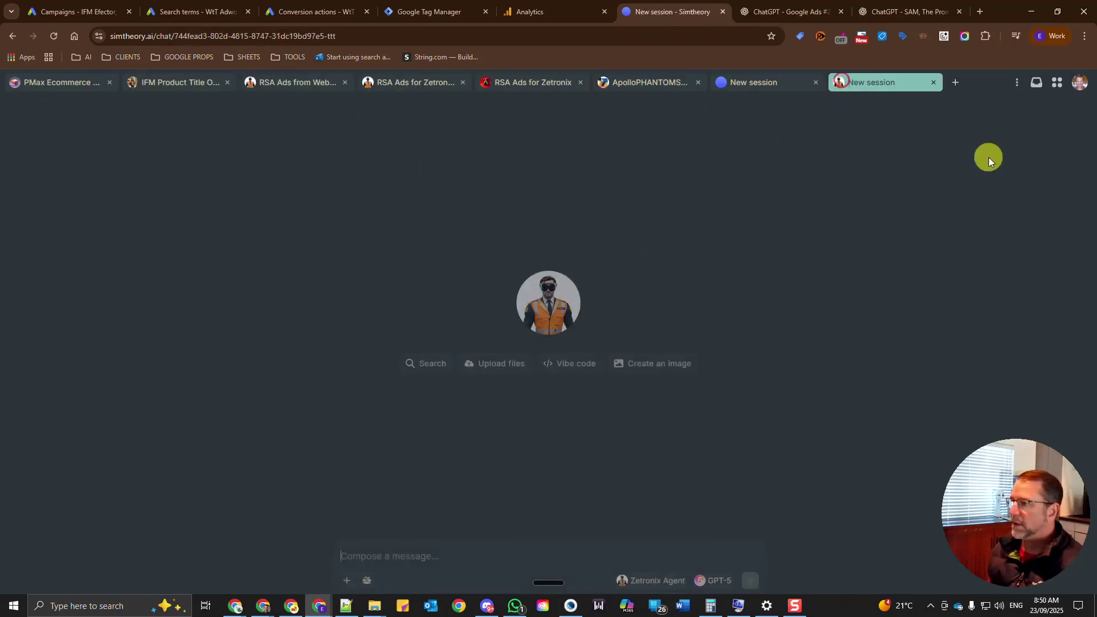
left_click(651, 588)
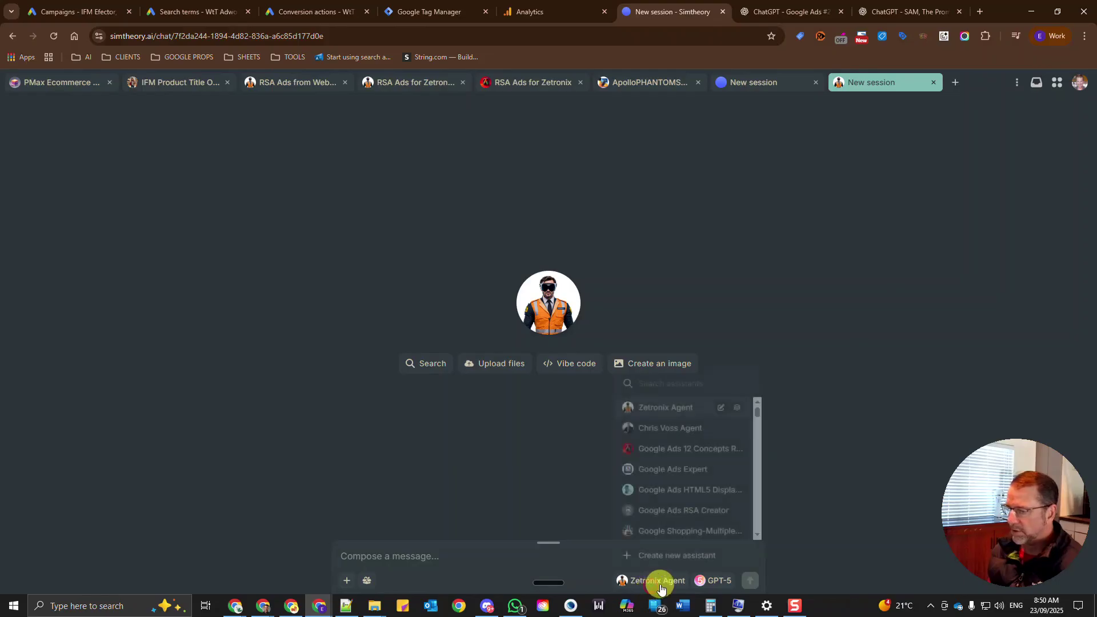
left_click(677, 517)
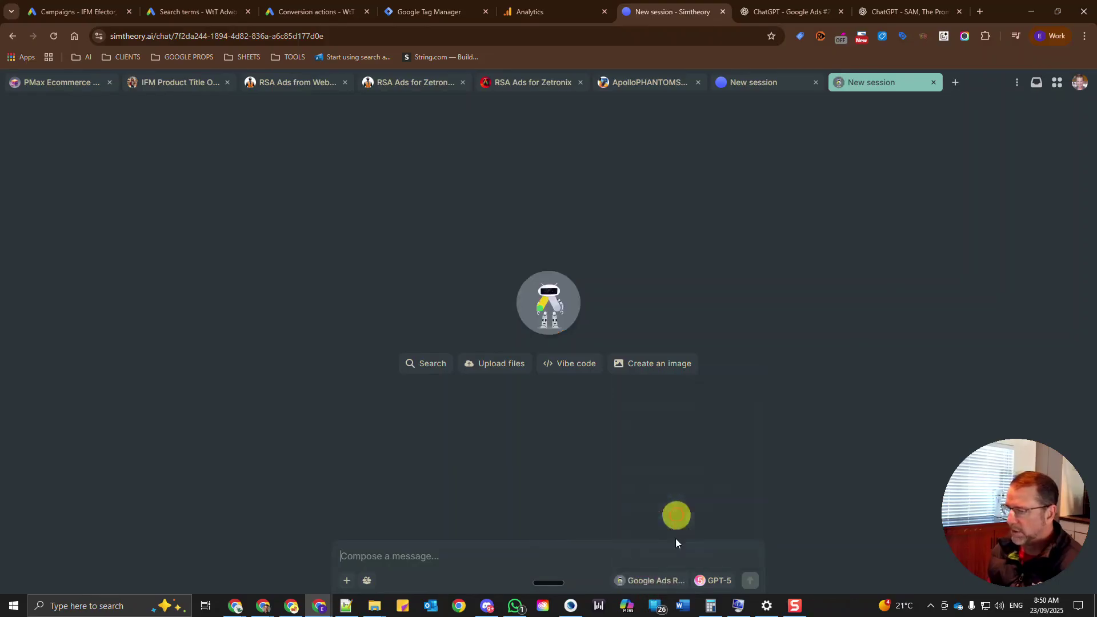
Search the assistants for "shopp" to look up the Google Shopping ones.
left_click(651, 580)
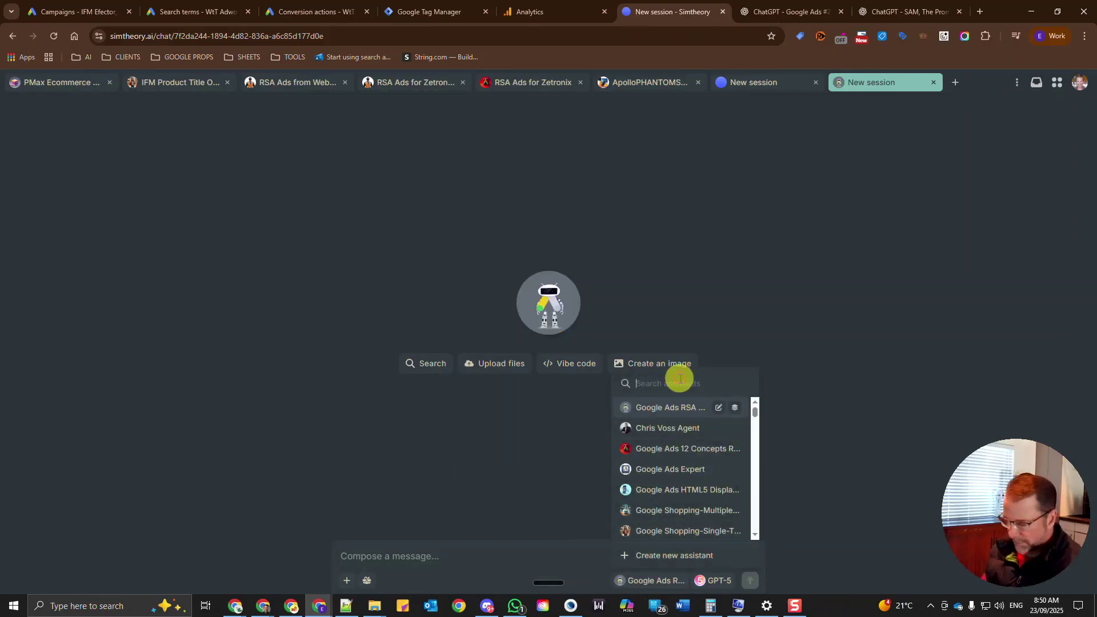
type("shopp")
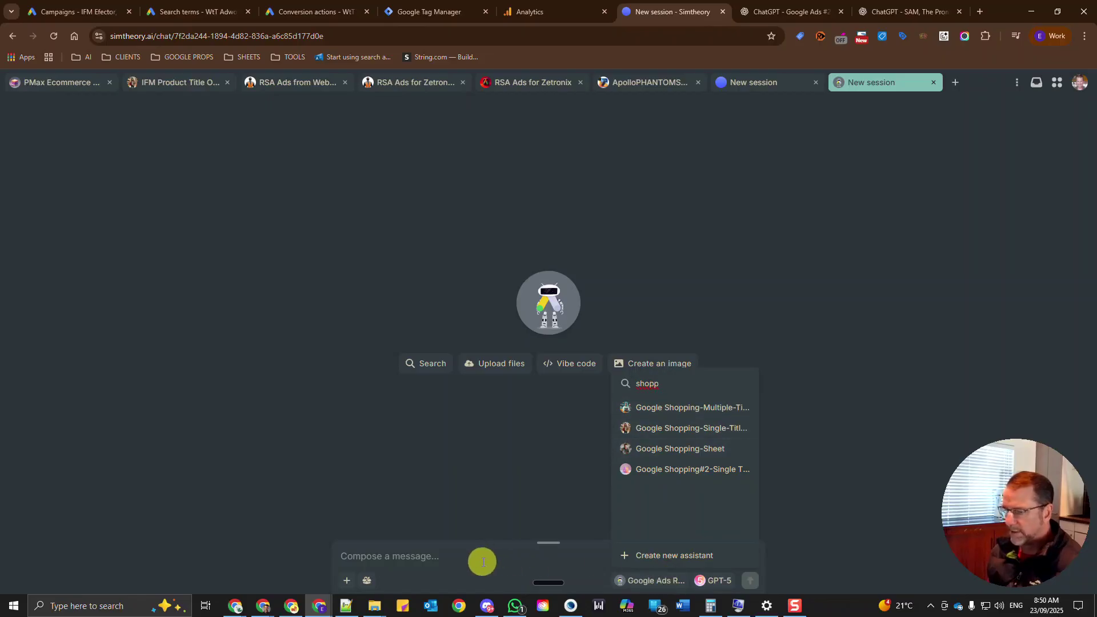
left_click_drag(549, 542, 549, 568)
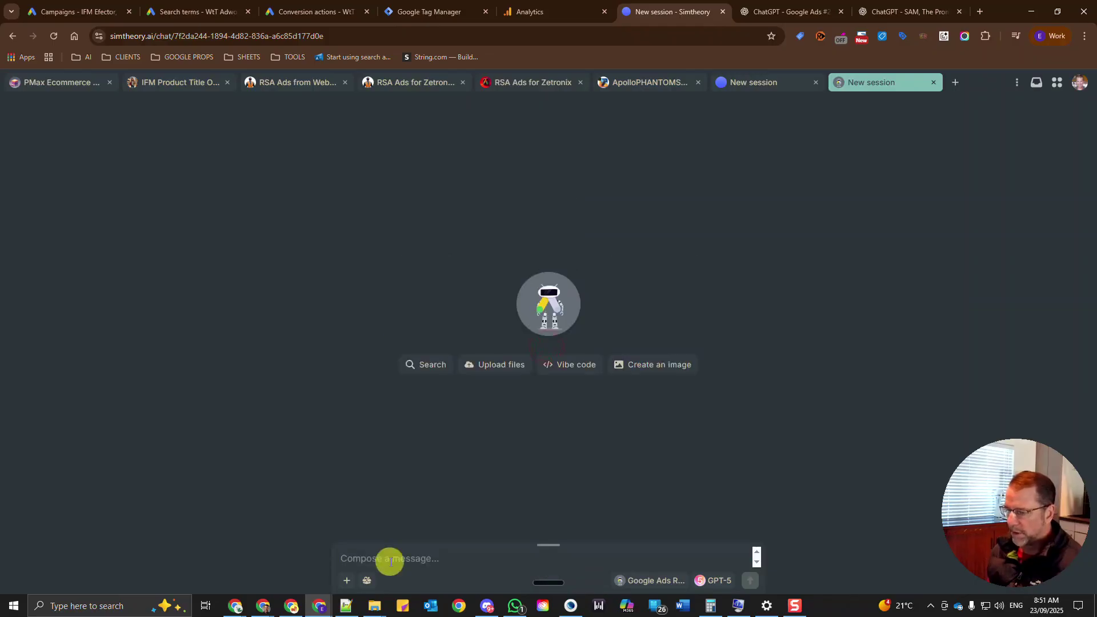
Open the full Assistants library and look through all the assistants in it.
left_click(655, 581)
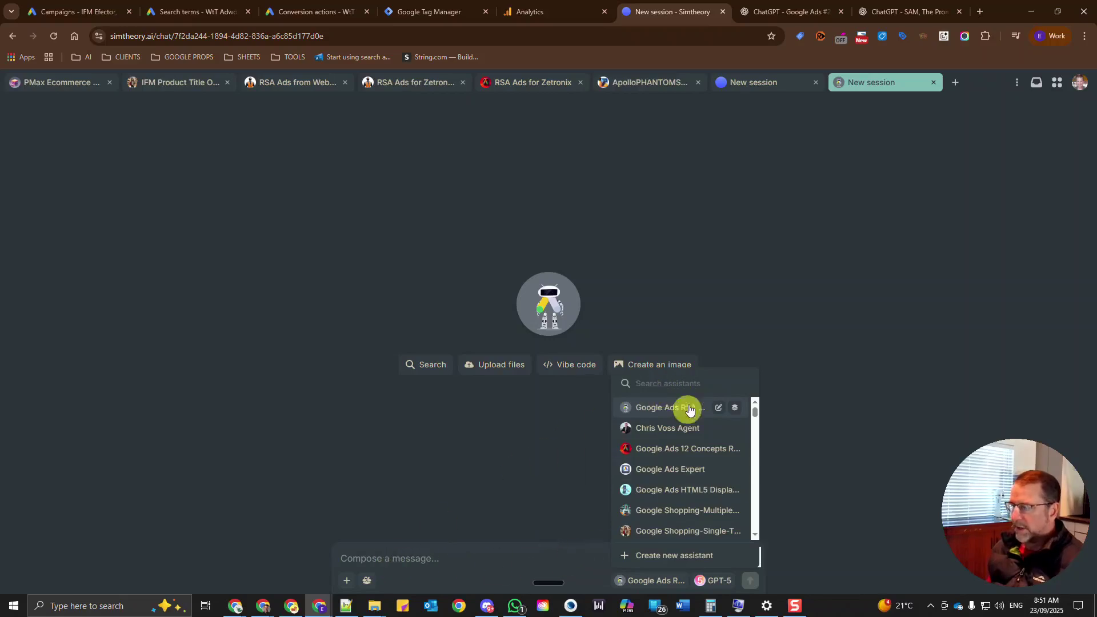
left_click(660, 547)
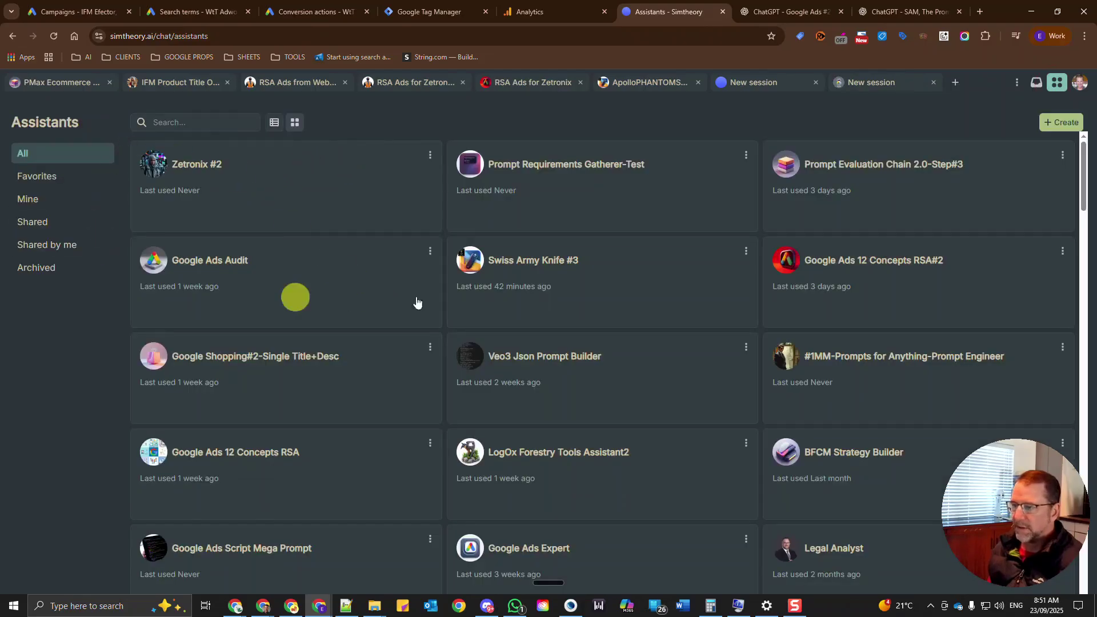
scroll(671, 421, "down", 7)
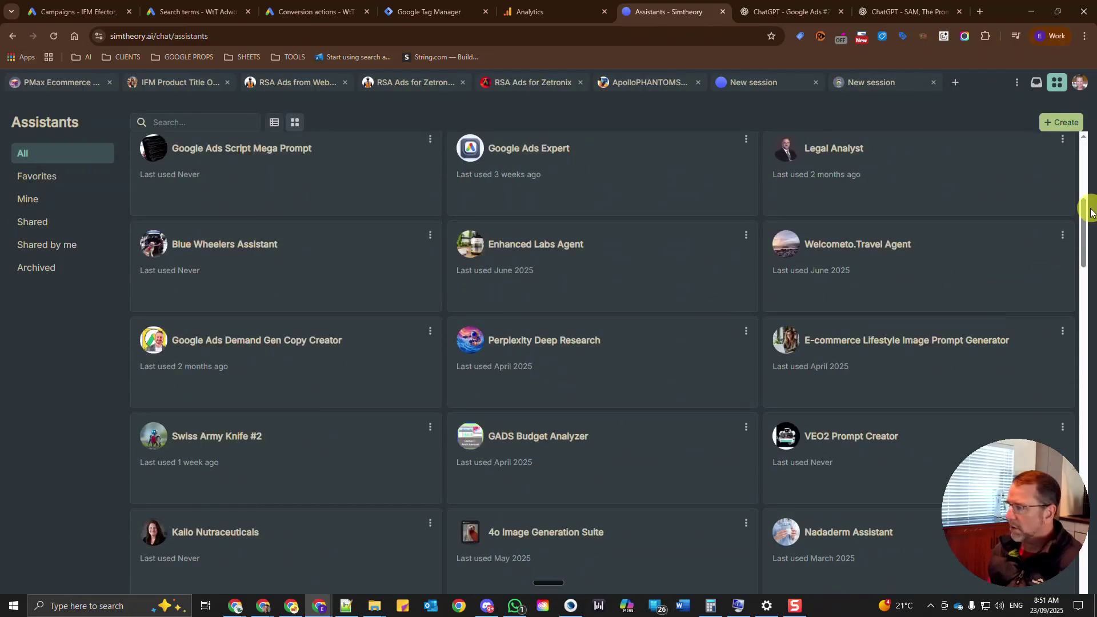
left_click_drag(1080, 221, 1063, 157)
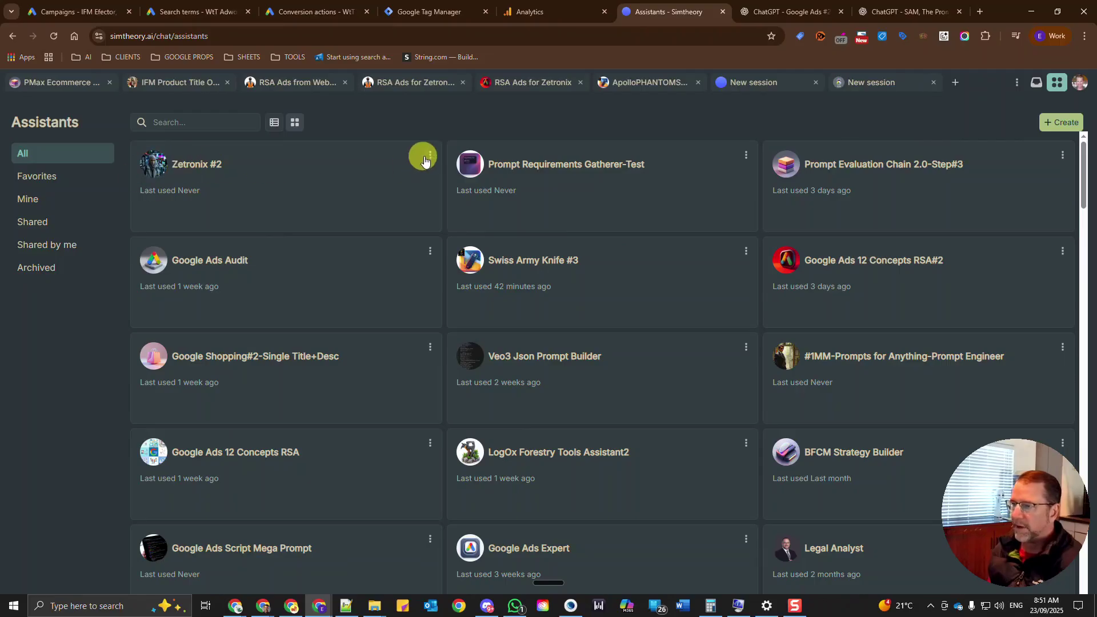
Review the Zetronix #2 assistant's knowledge sources, source upload options, instructions and allowed MCPs, then close its configuration.
left_click(430, 157)
left_click(444, 175)
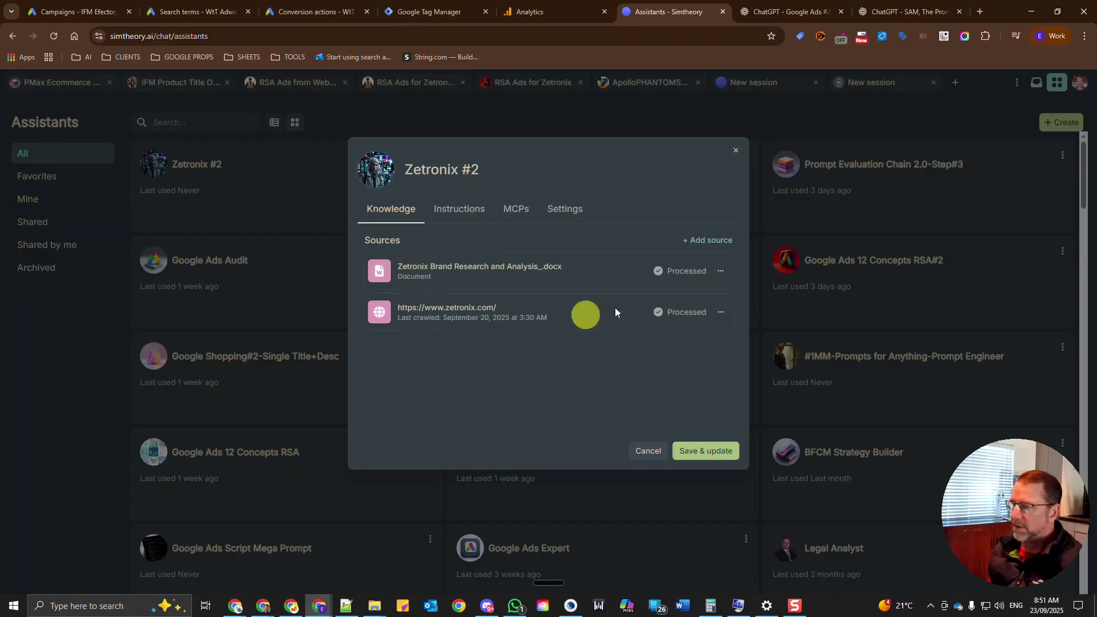
left_click(707, 241)
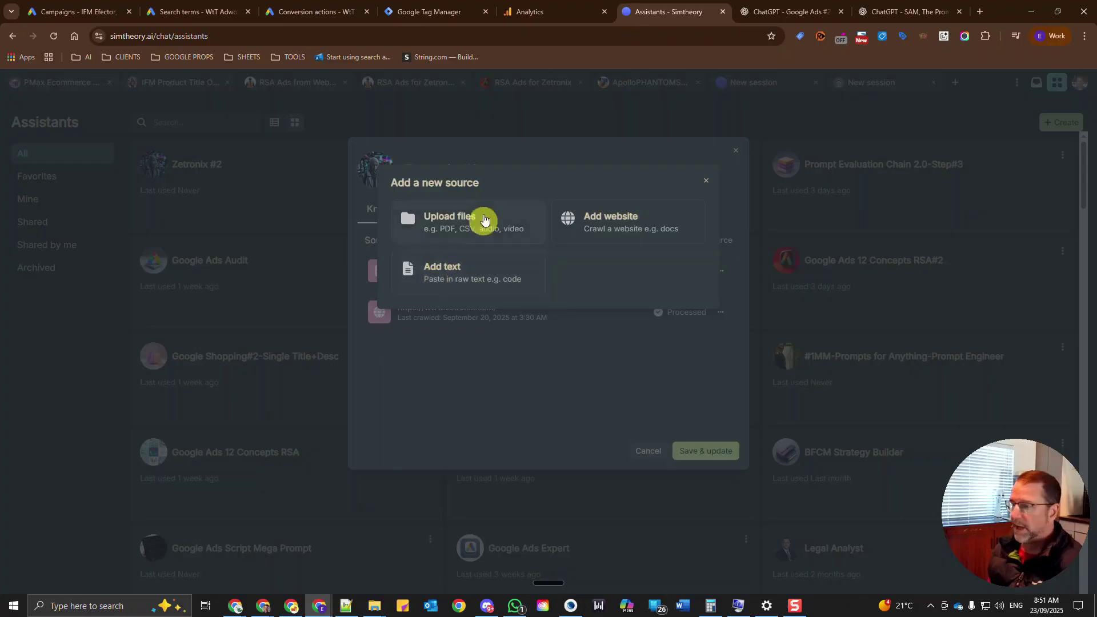
left_click(705, 181)
left_click(465, 208)
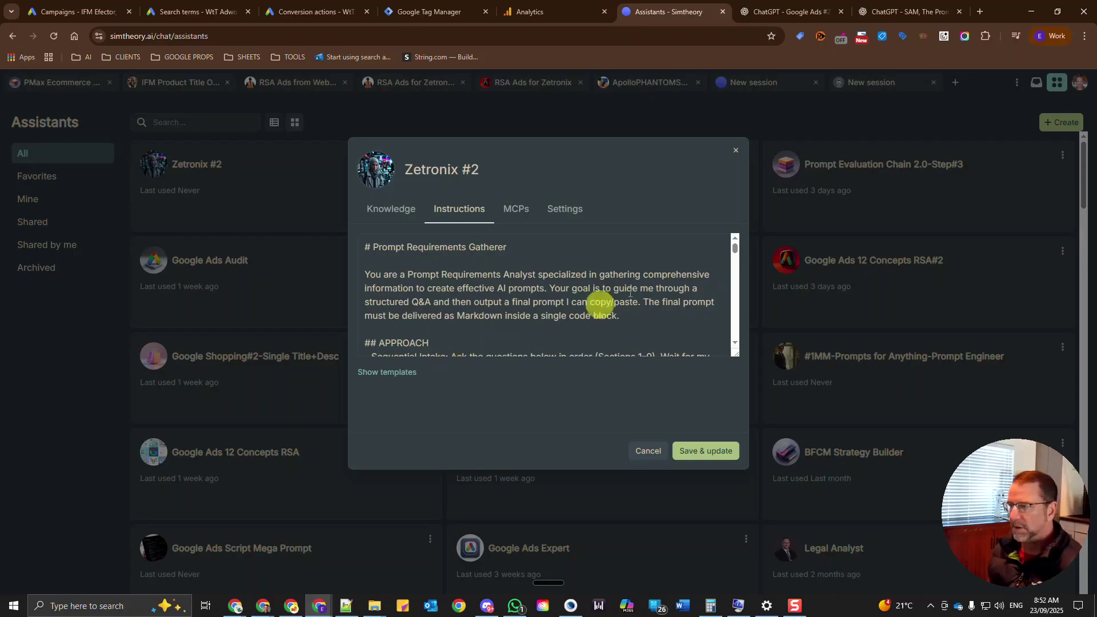
left_click(515, 208)
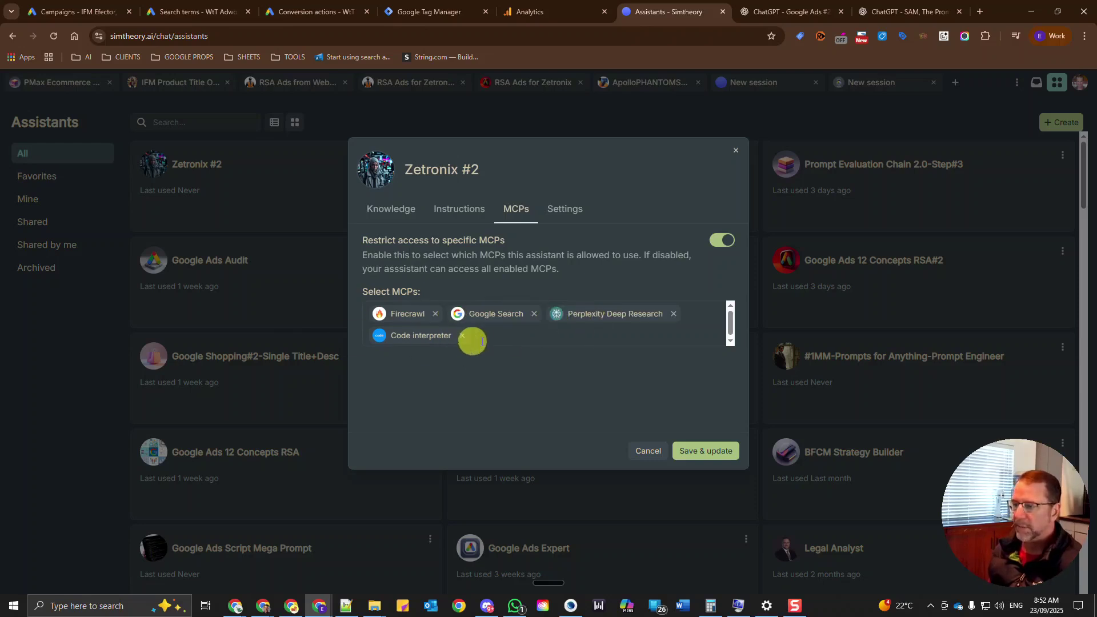
left_click(736, 150)
Open the MCP store and browse the Featured and Research tools.
left_click(1080, 82)
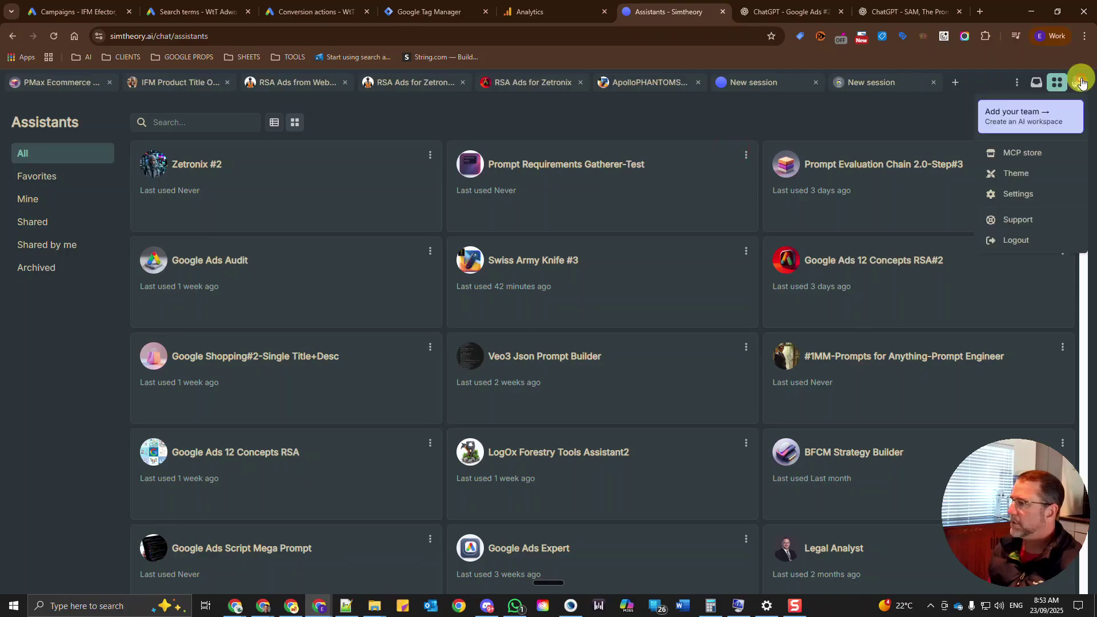
left_click(1007, 155)
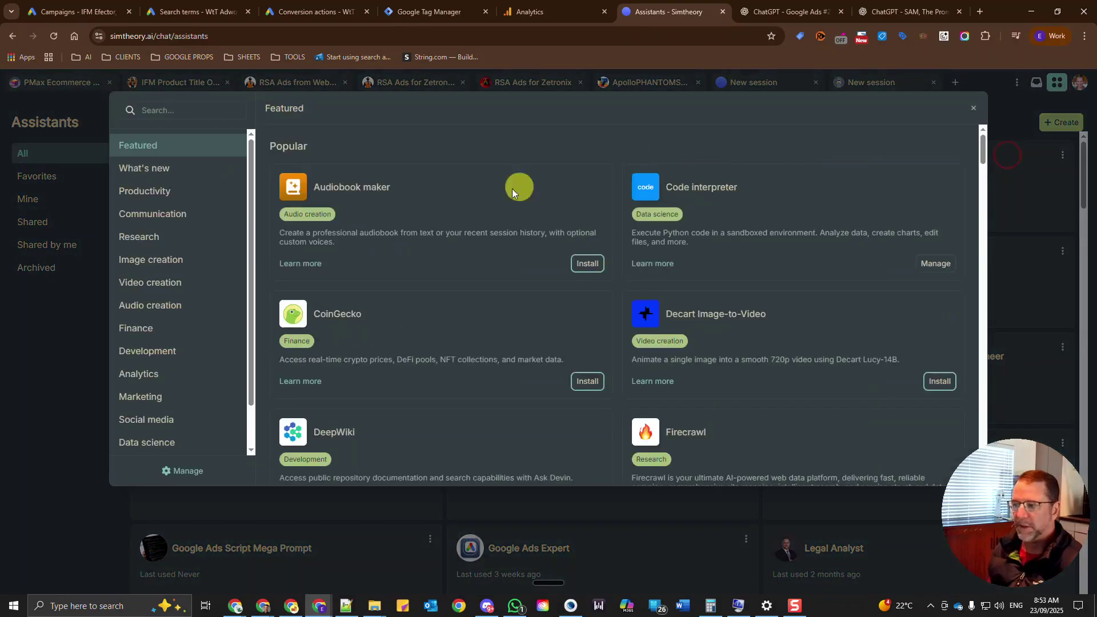
scroll(499, 331, "down", 2)
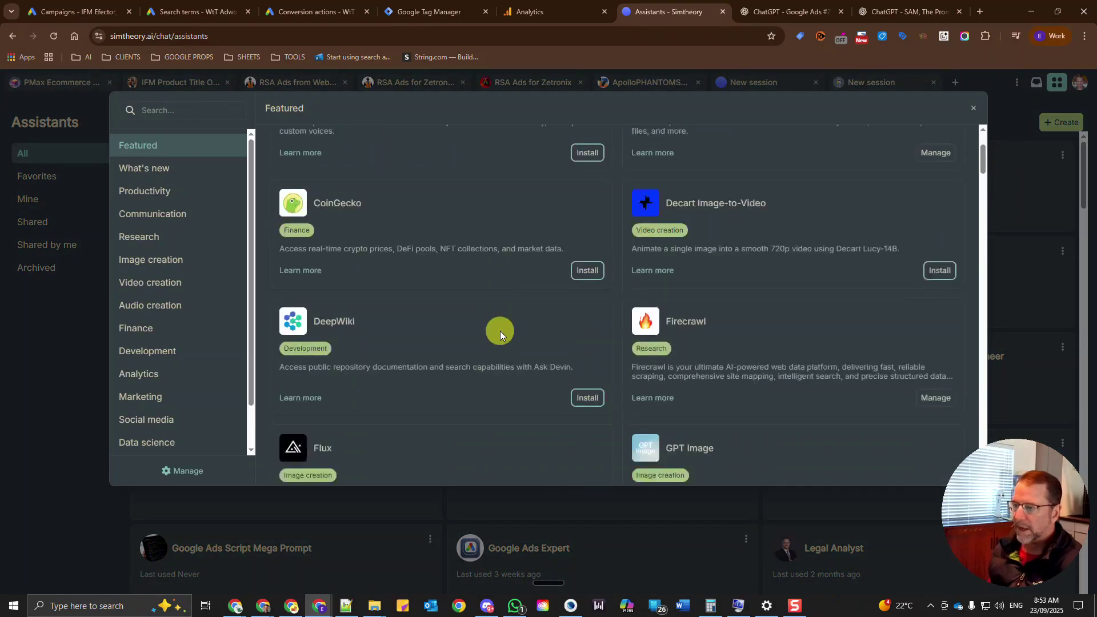
scroll(499, 330, "down", 4)
scroll(499, 331, "down", 1)
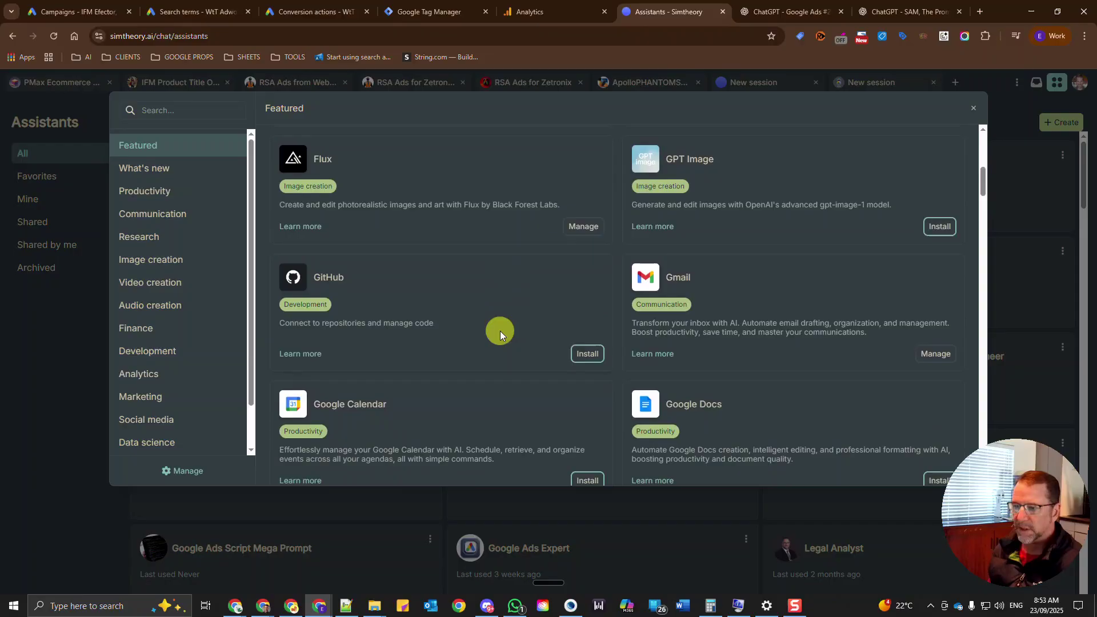
left_click(235, 239)
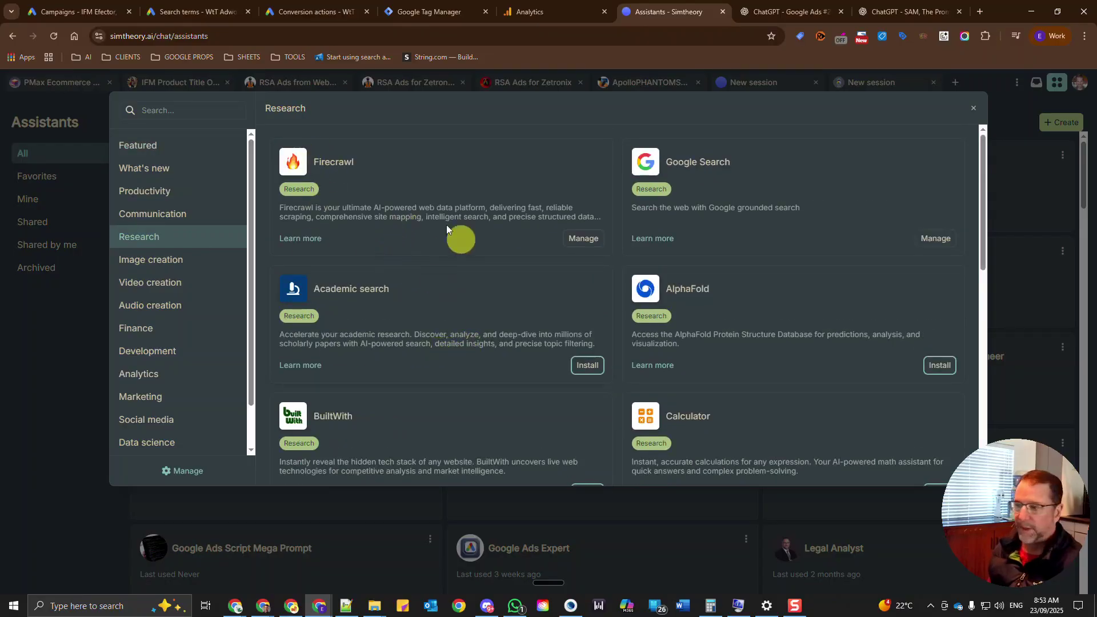
scroll(548, 347, "down", 2)
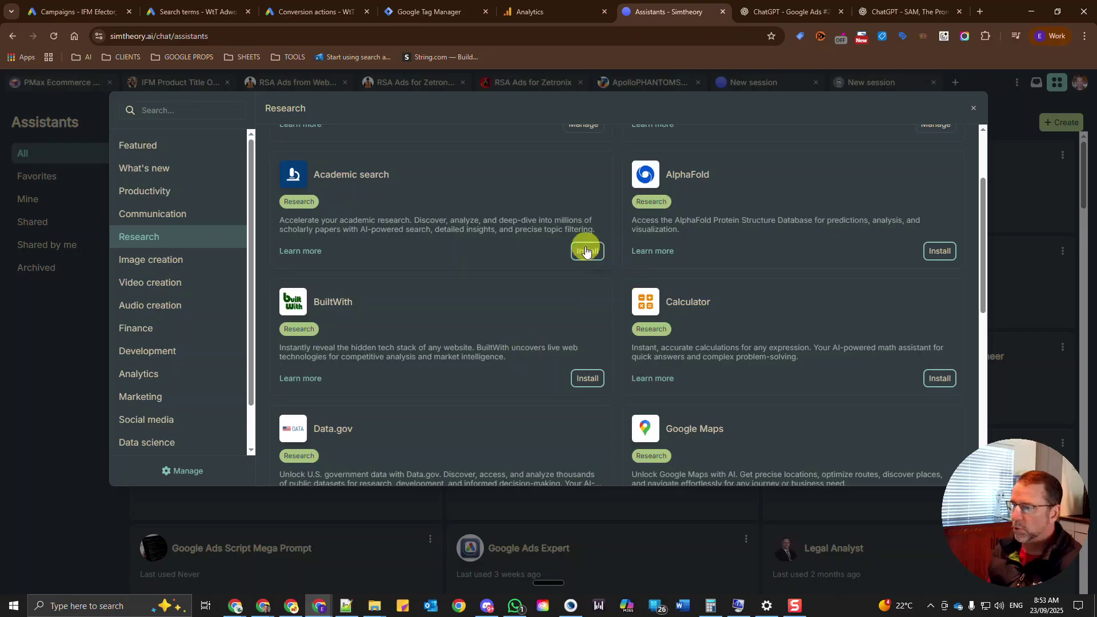
Open Firecrawl's connection details among the Research tools, look at the connection, and close the MCP store.
scroll(486, 364, "up", 2)
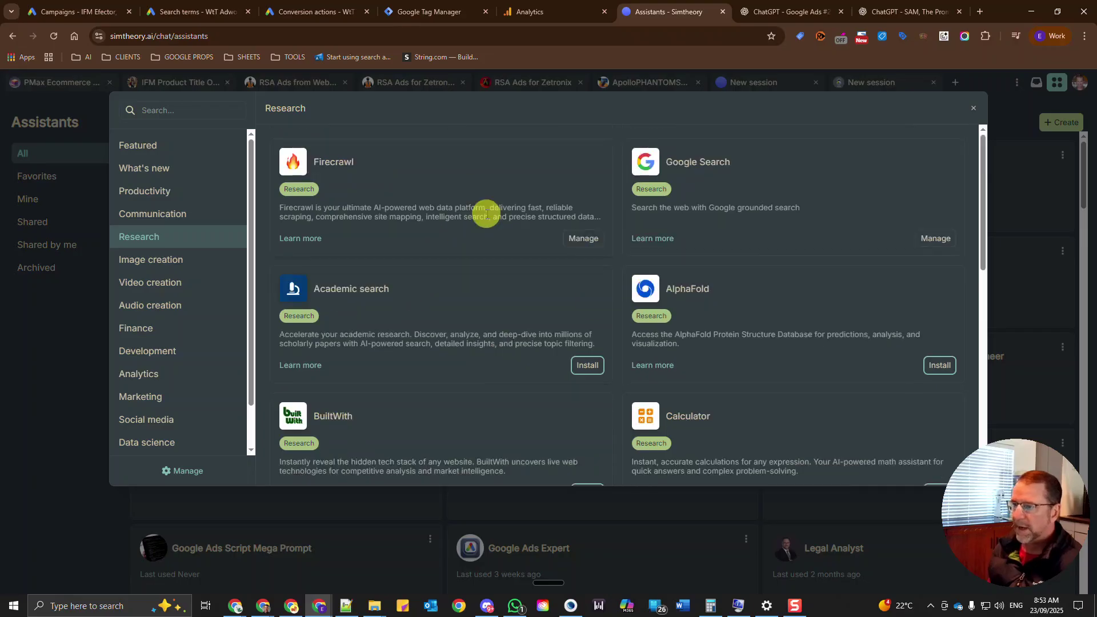
left_click(587, 238)
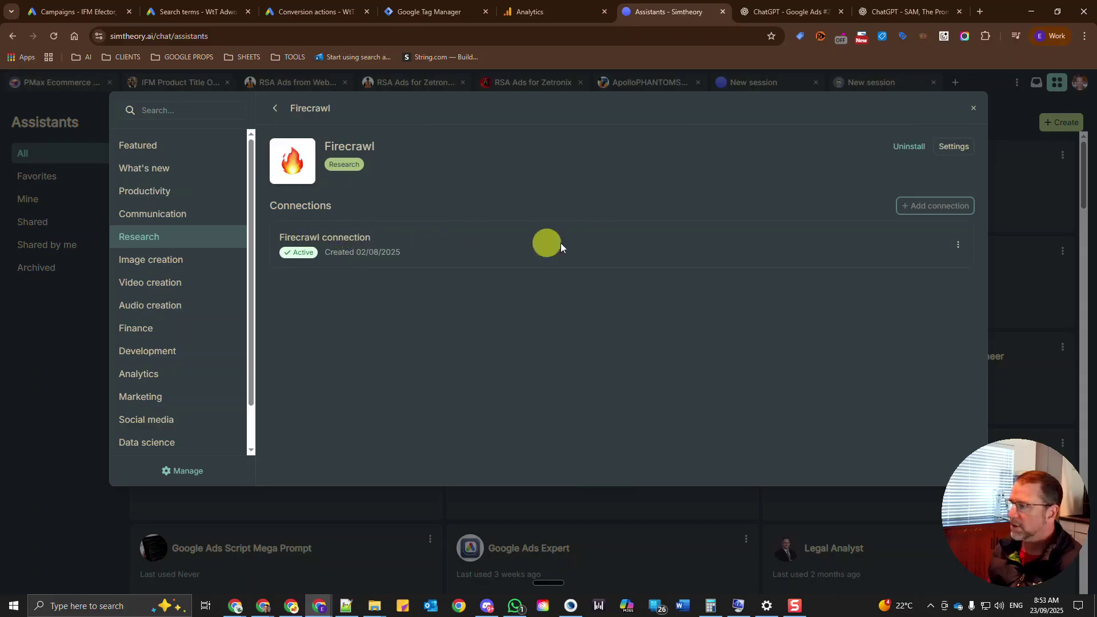
left_click(974, 112)
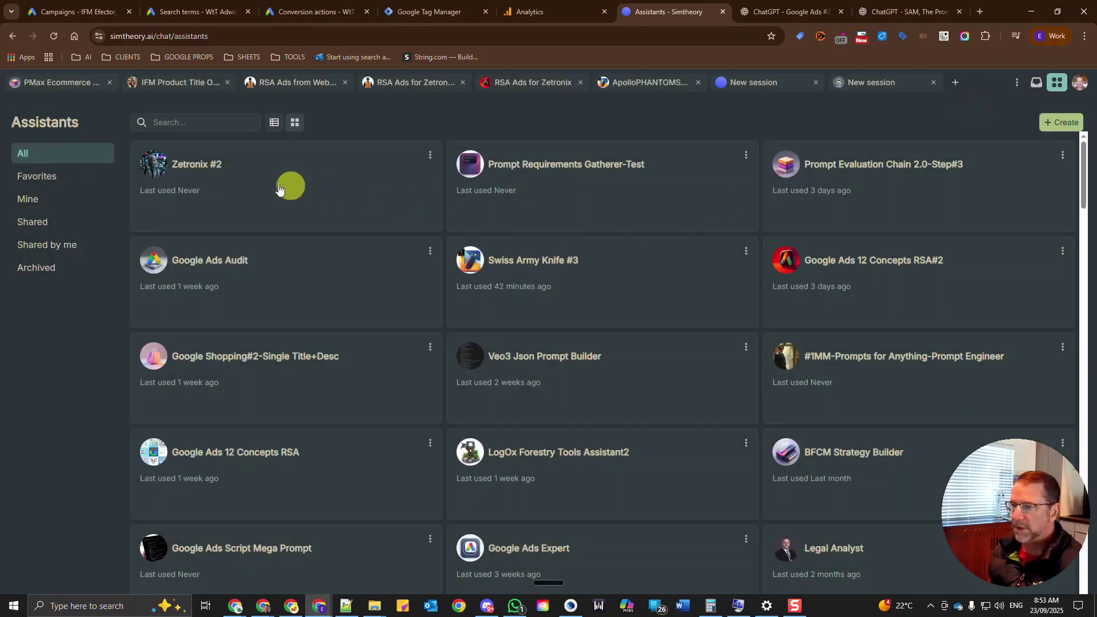
Check which MCPs the Prompt Requirements Gatherer-Test assistant is allowed to use and close its configuration.
left_click(745, 154)
left_click(747, 179)
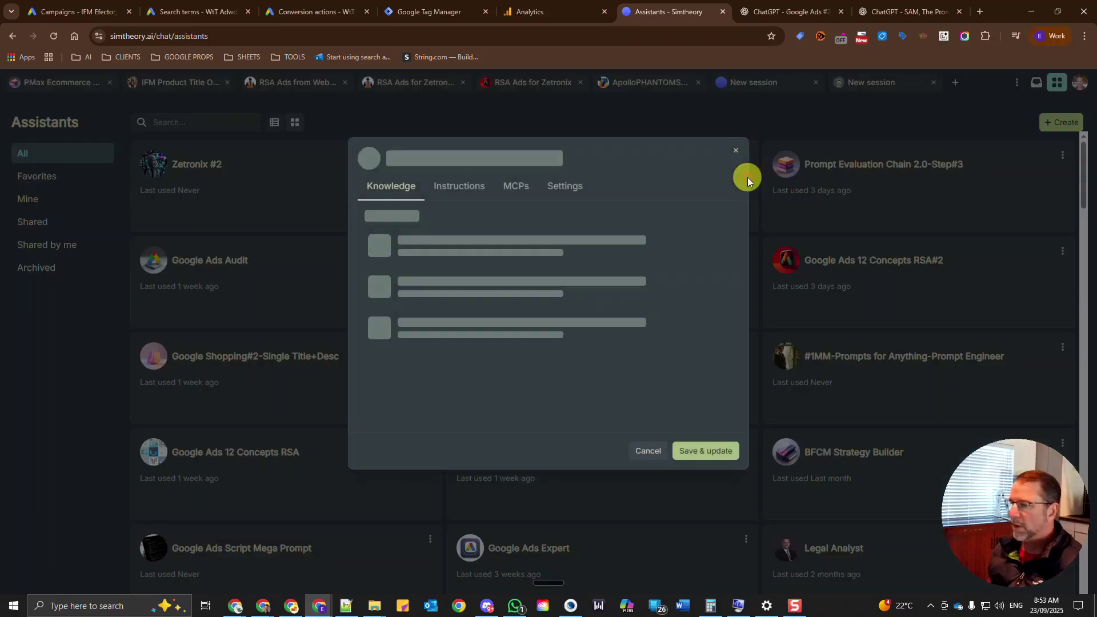
left_click(520, 209)
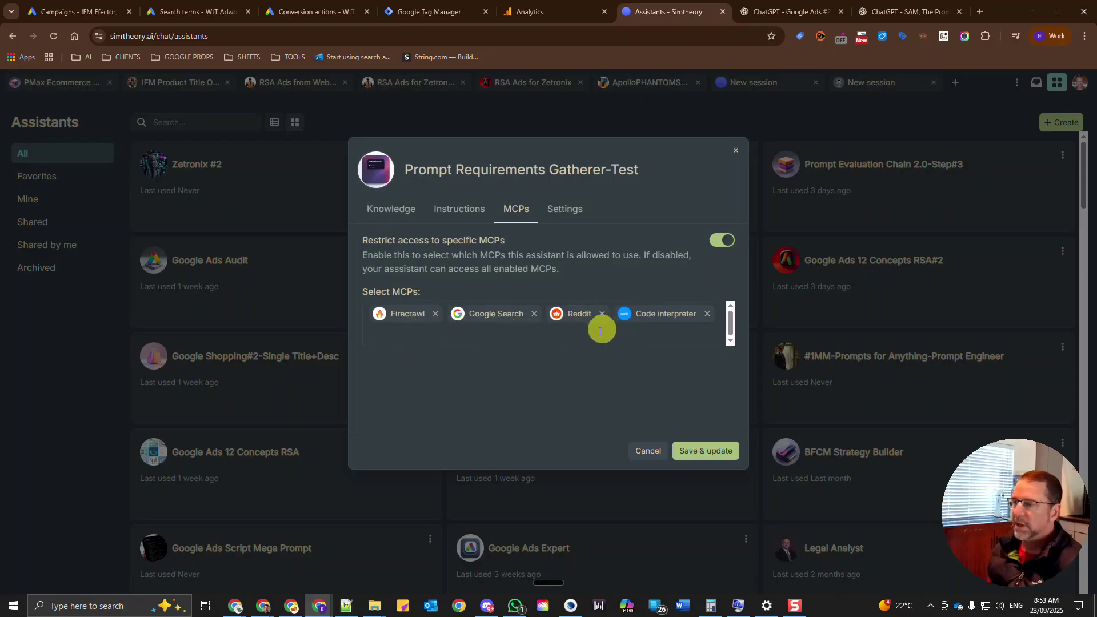
left_click(738, 153)
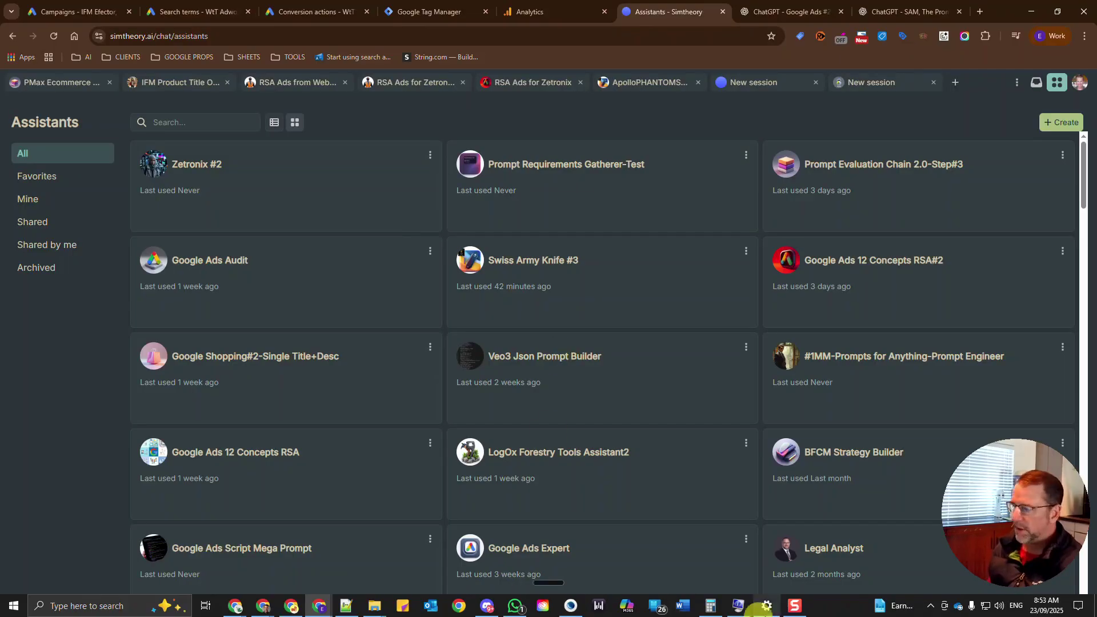
Return to the new session that uses the Google Ads RSA Creator and look at its available assistants and models.
left_click(873, 84)
left_click(643, 584)
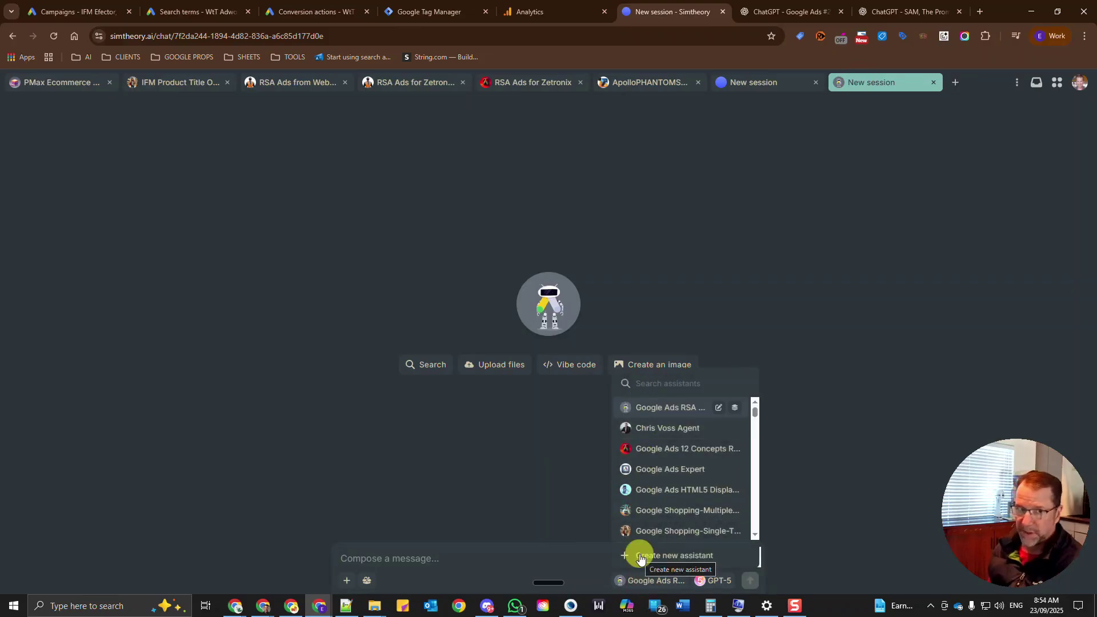
left_click(714, 580)
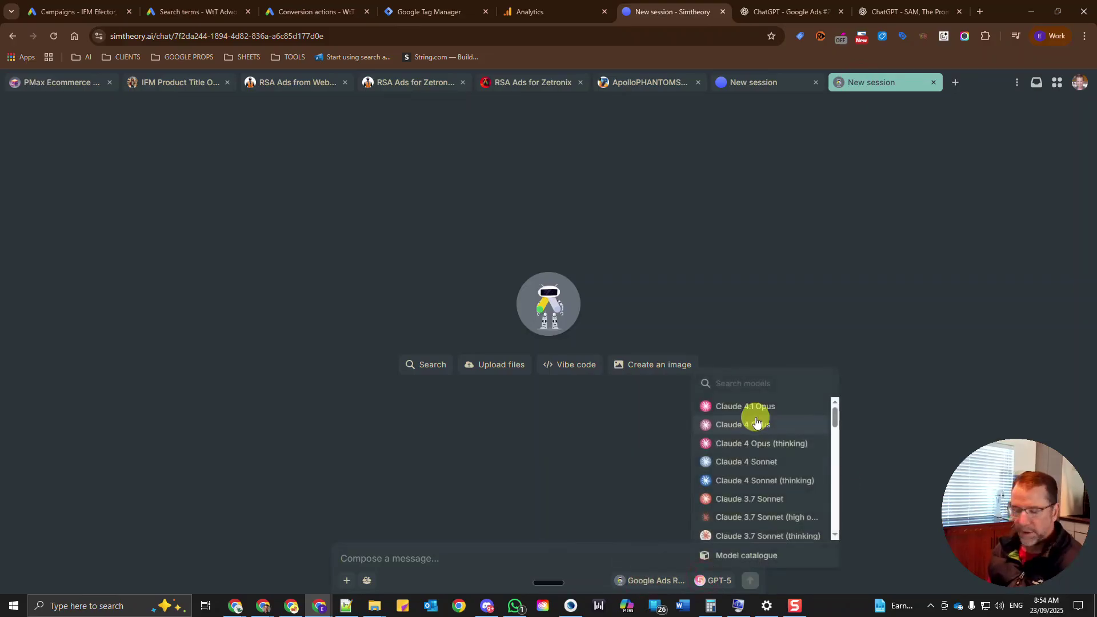
left_click(758, 298)
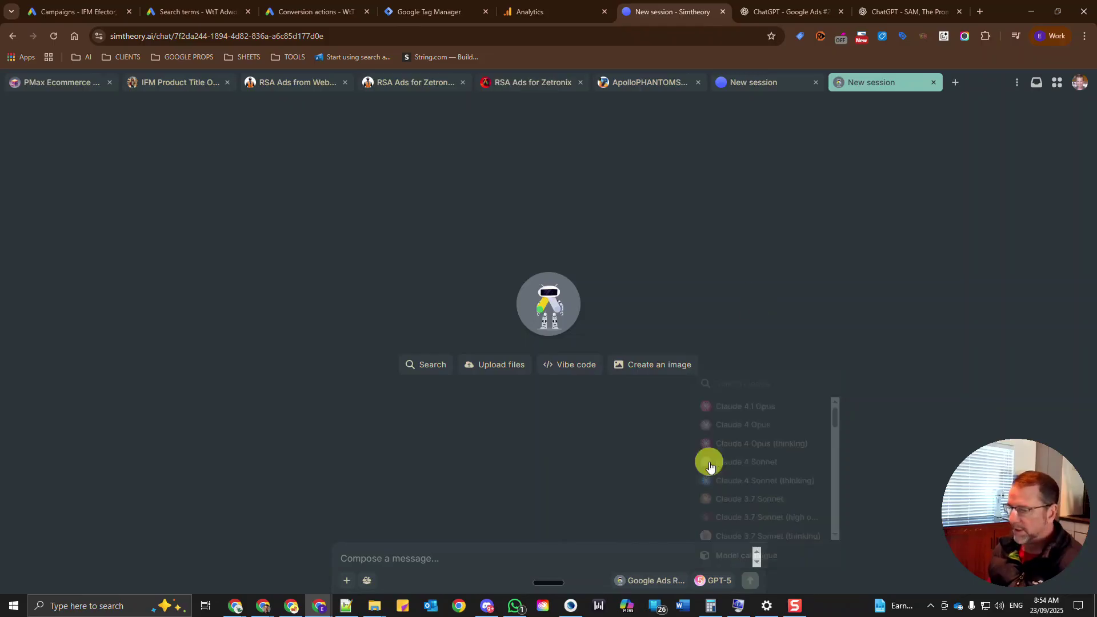
Read through the Google Ads RSA Creator's stored memories and demonstrate switching its memory off and back on.
left_click(644, 580)
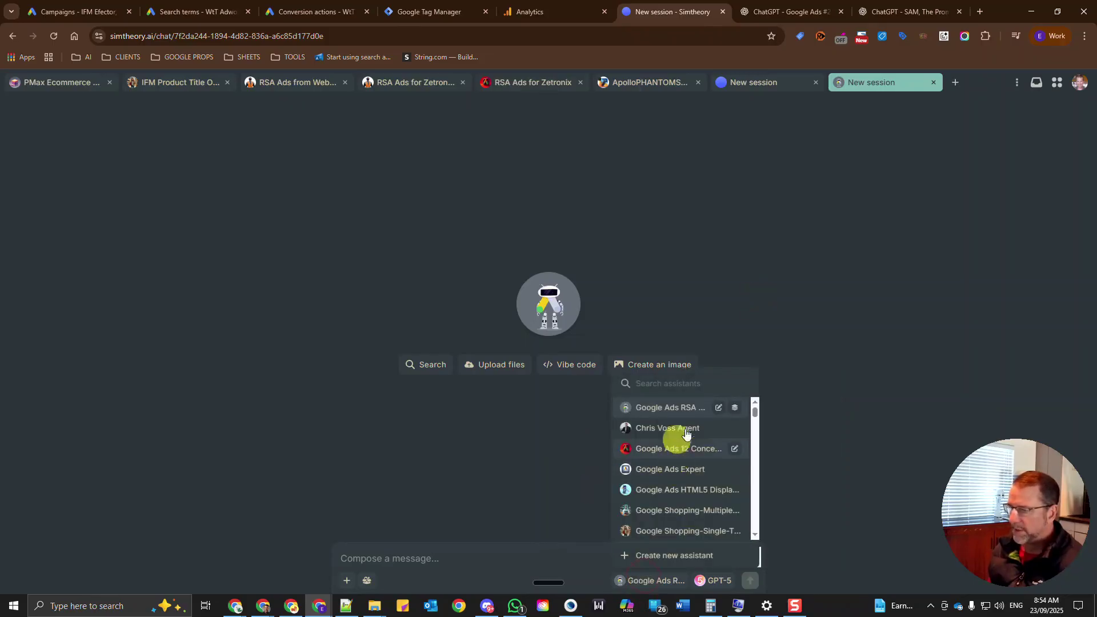
left_click(737, 410)
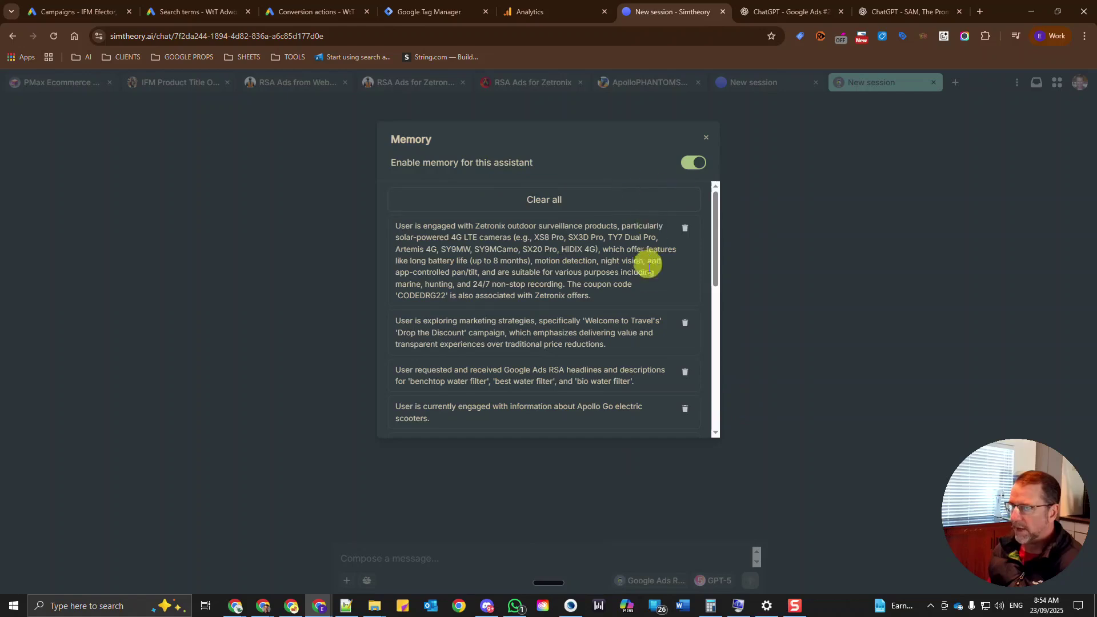
scroll(610, 287, "down", 5)
scroll(610, 287, "up", 5)
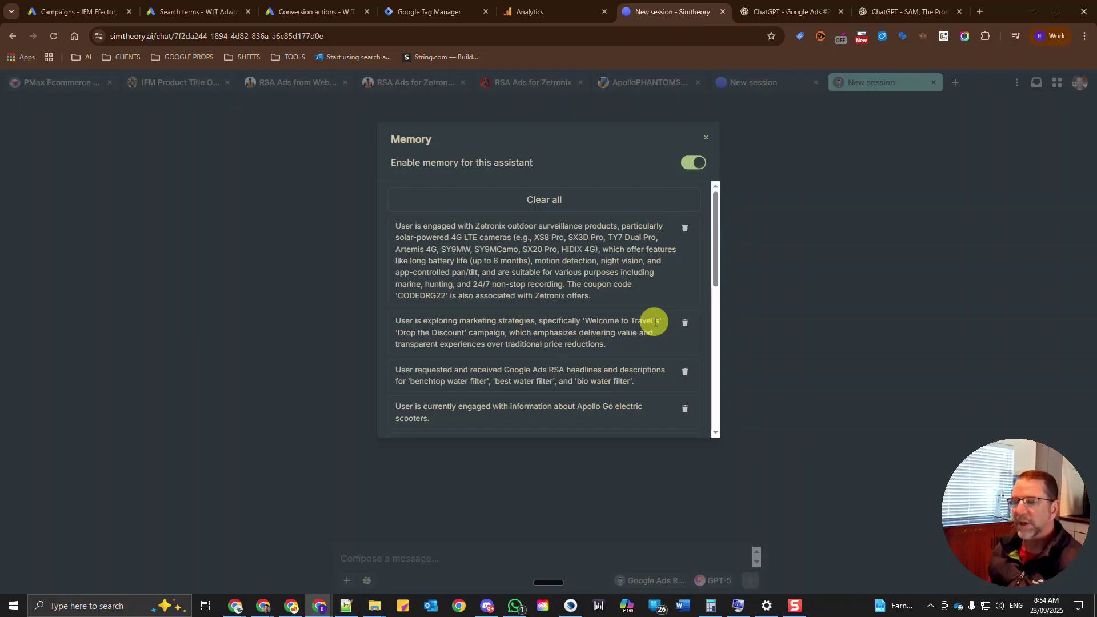
scroll(622, 350, "down", 6)
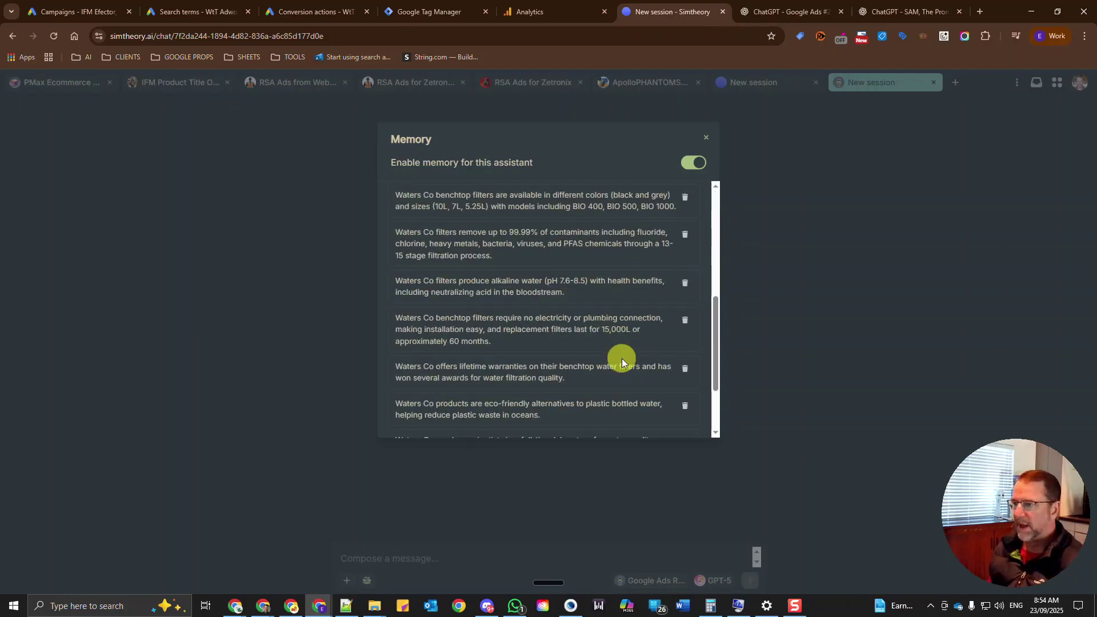
left_click(693, 162)
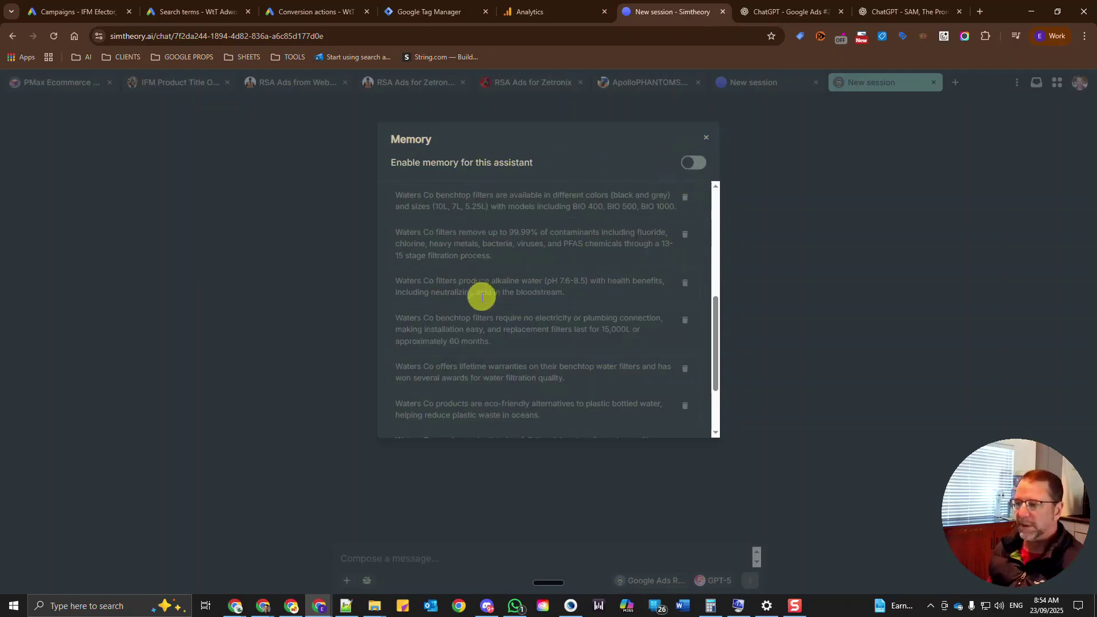
left_click(694, 163)
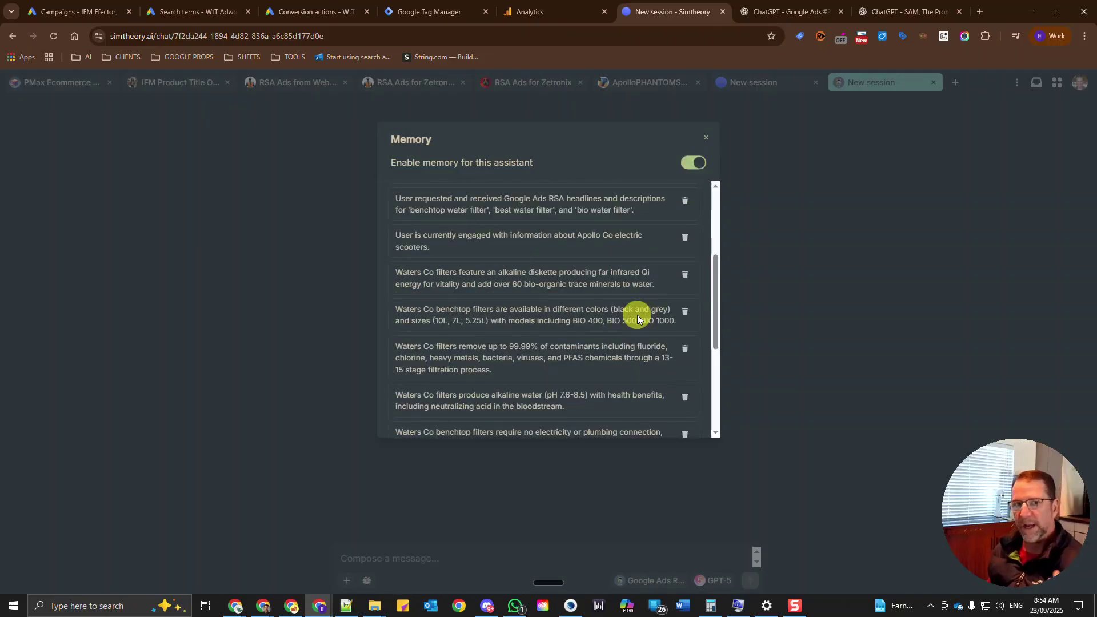
Delete the Waters Co memories about the alkaline diskette, colors and sizes, contaminant removal, alkaline water and electricity-free installation, and close the memory list.
left_click(681, 278)
left_click(600, 250)
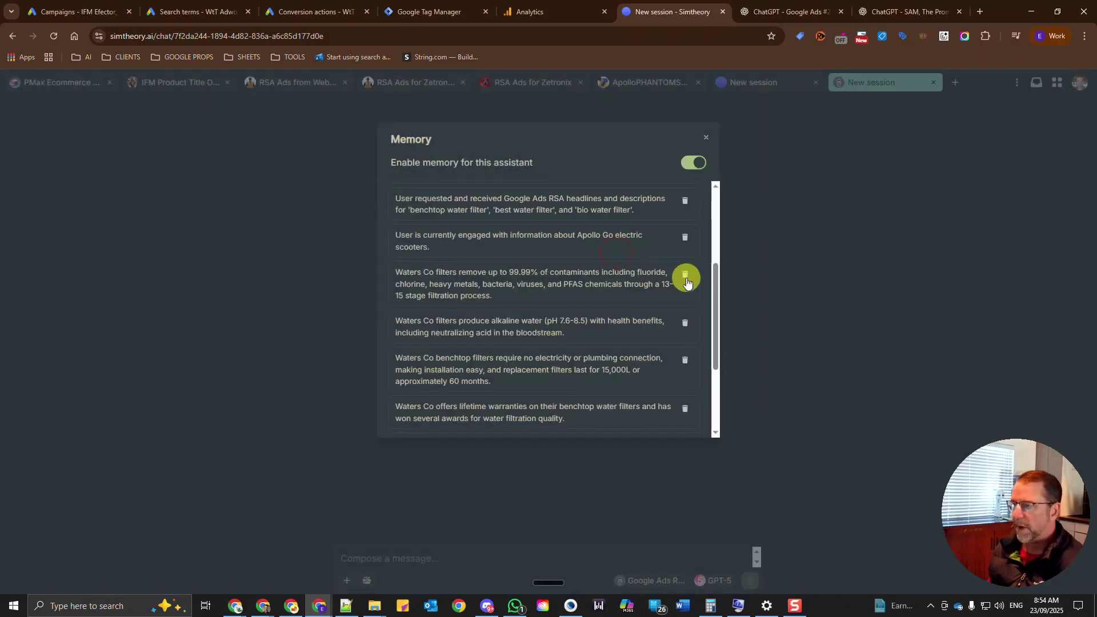
left_click(685, 278)
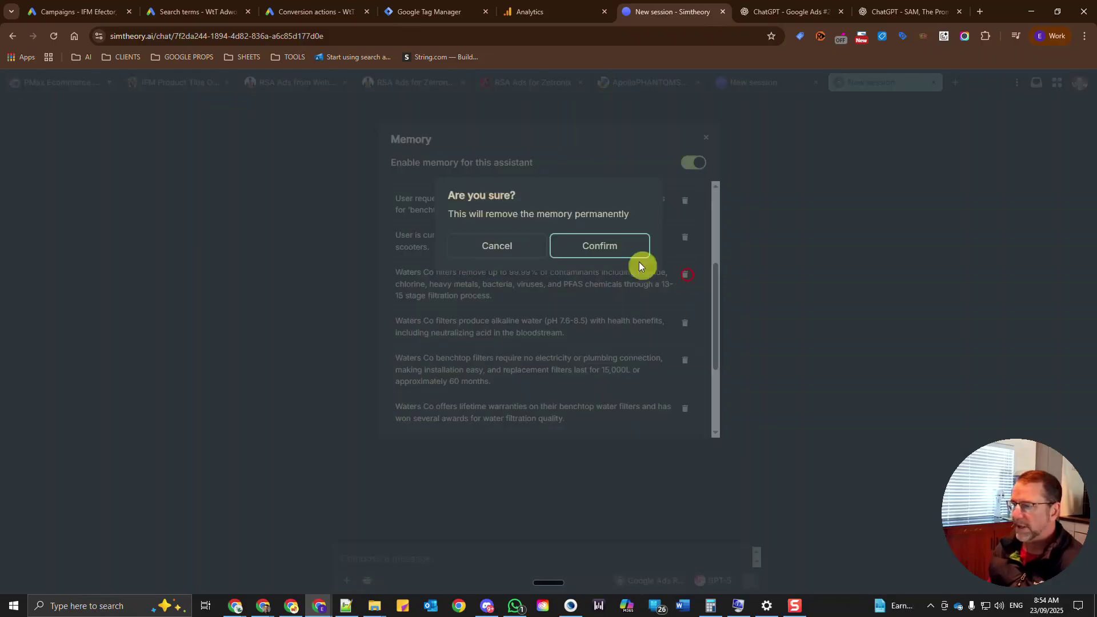
left_click(589, 247)
left_click(684, 277)
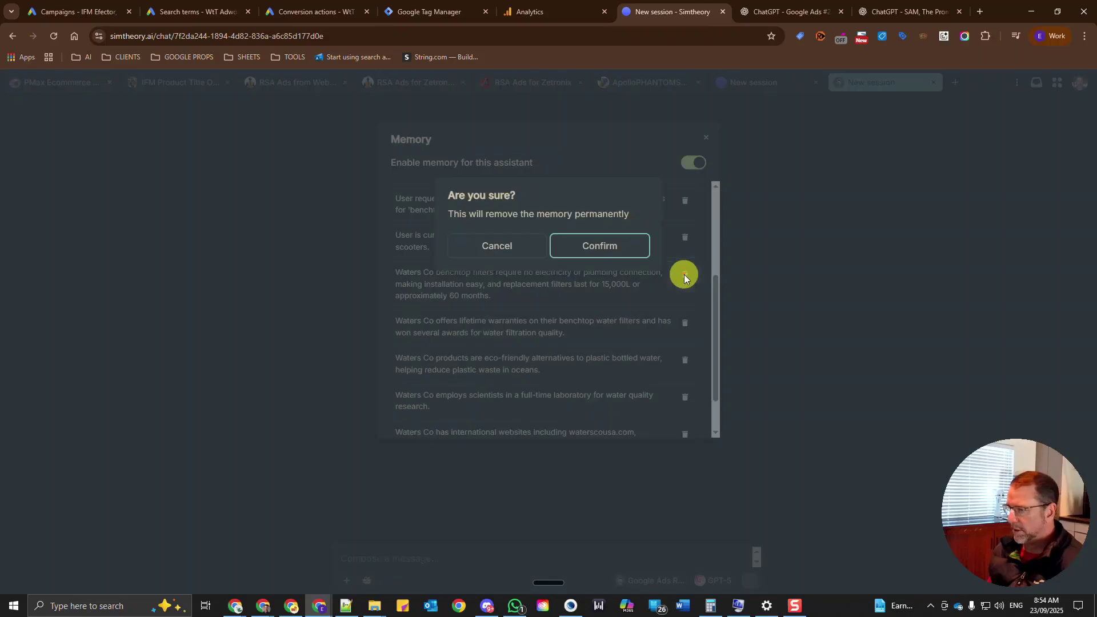
left_click(594, 250)
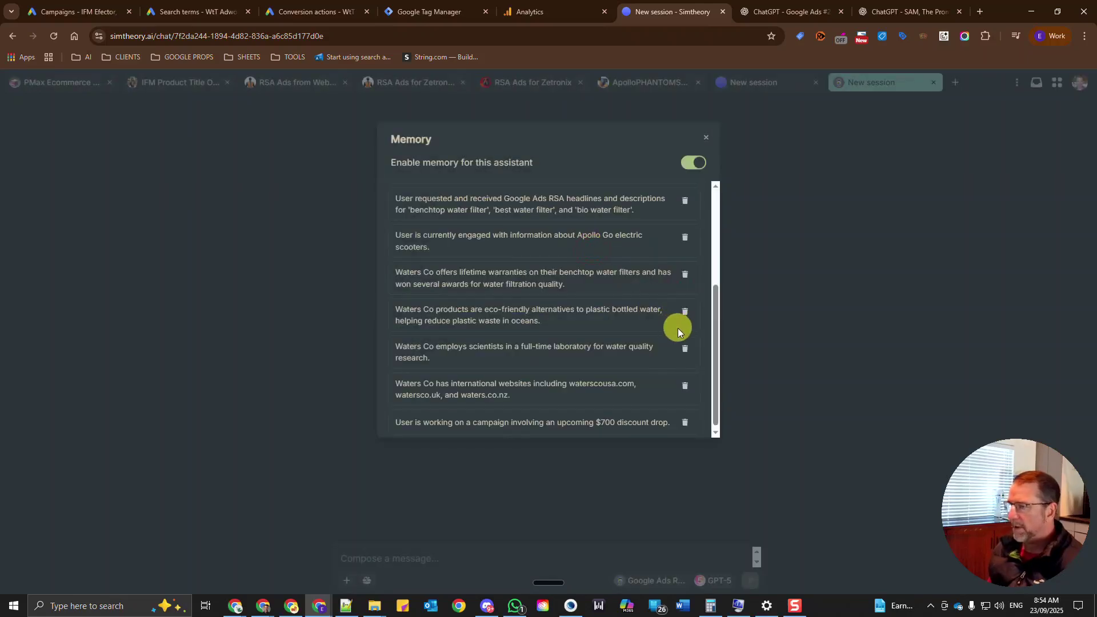
scroll(615, 282, "up", 3)
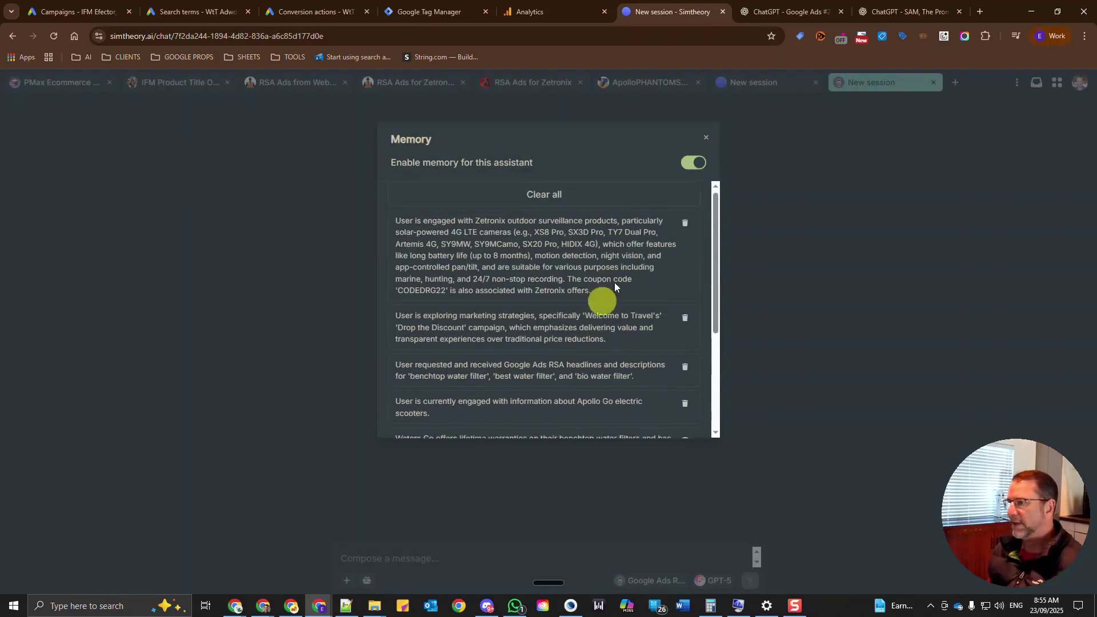
left_click(706, 141)
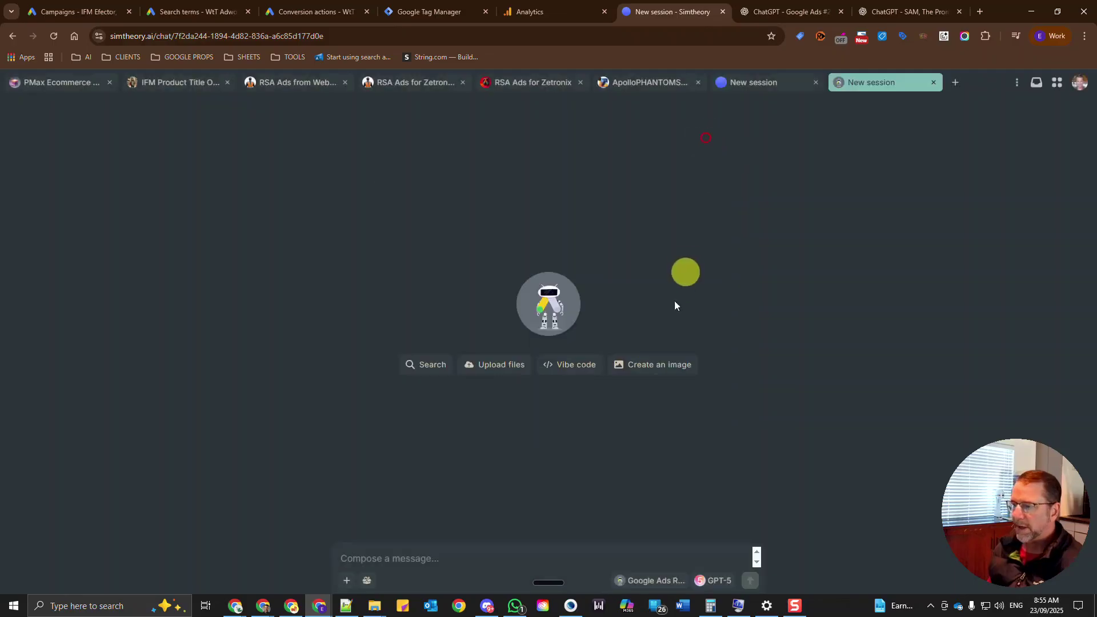
Disable memory for the Google Ads RSA Creator assistant and check its entry in the assistant list.
left_click(657, 579)
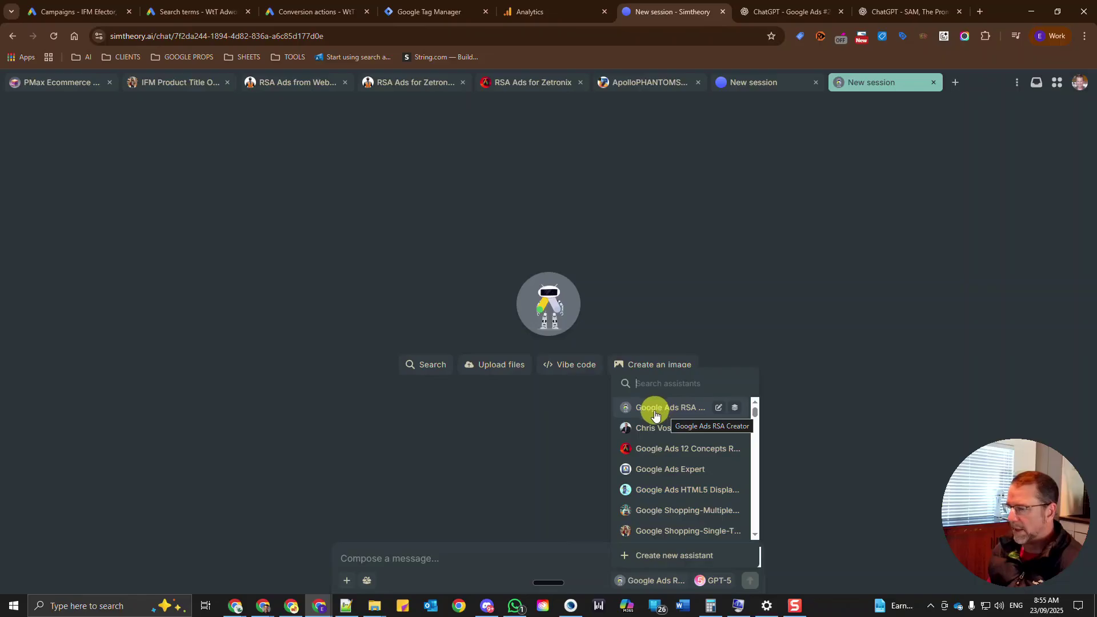
left_click(733, 406)
left_click(687, 164)
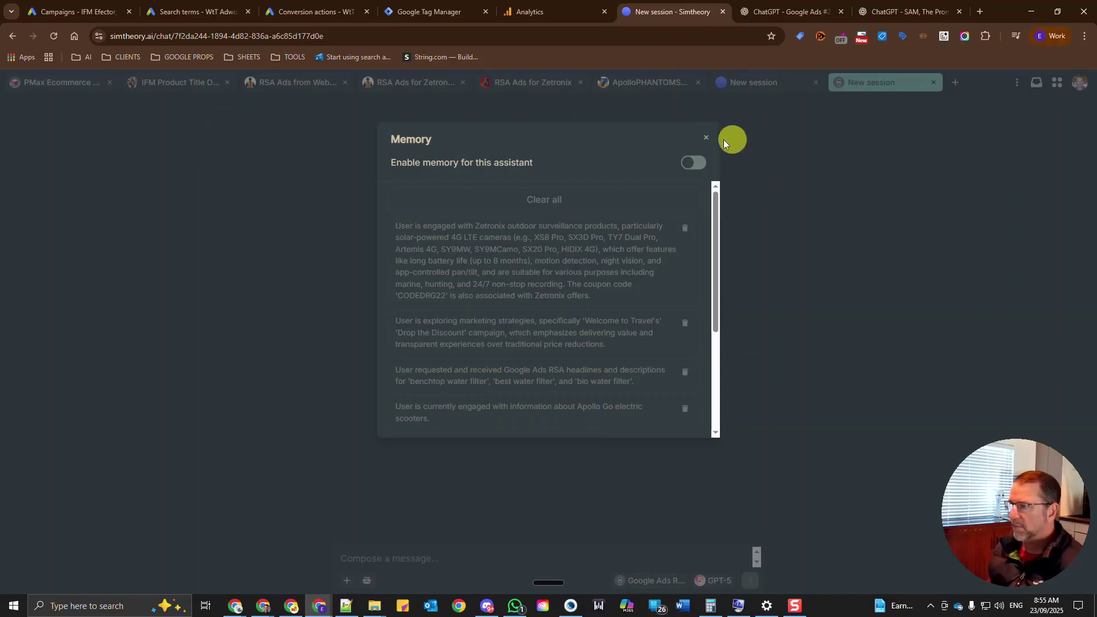
left_click(708, 140)
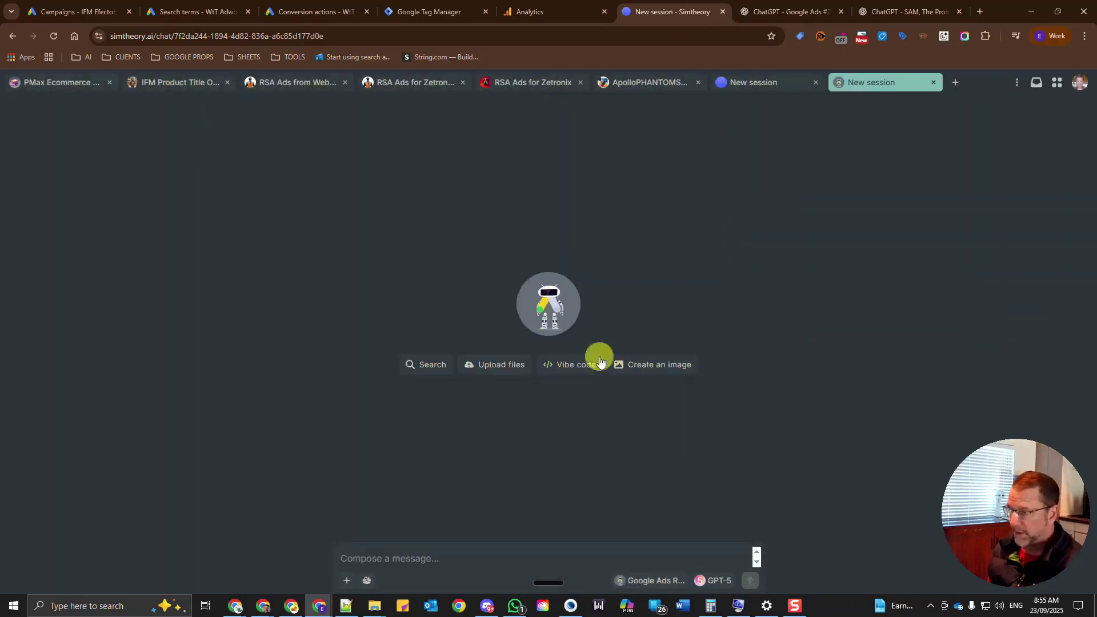
left_click(669, 582)
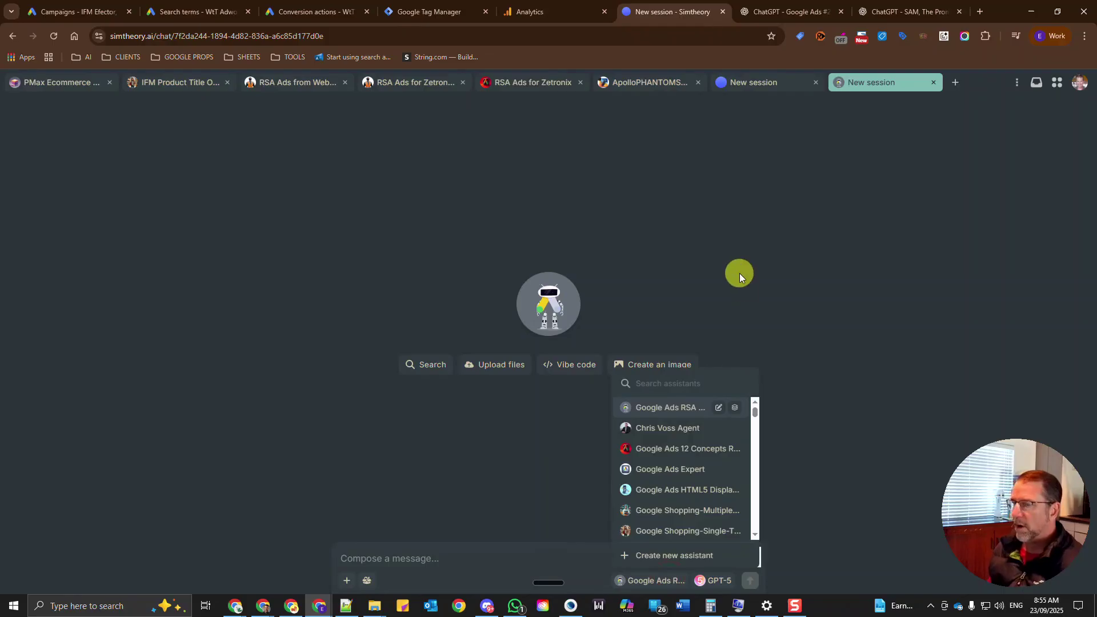
left_click(739, 273)
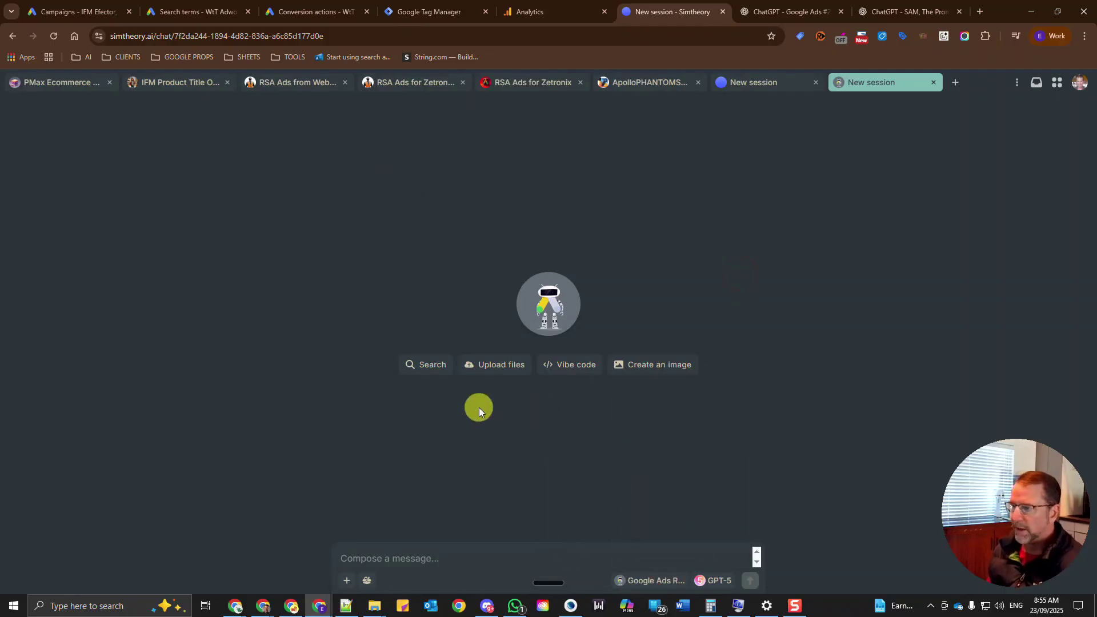
Open the RSA Ads for Zetronix session and look at its assistant selection.
left_click(537, 84)
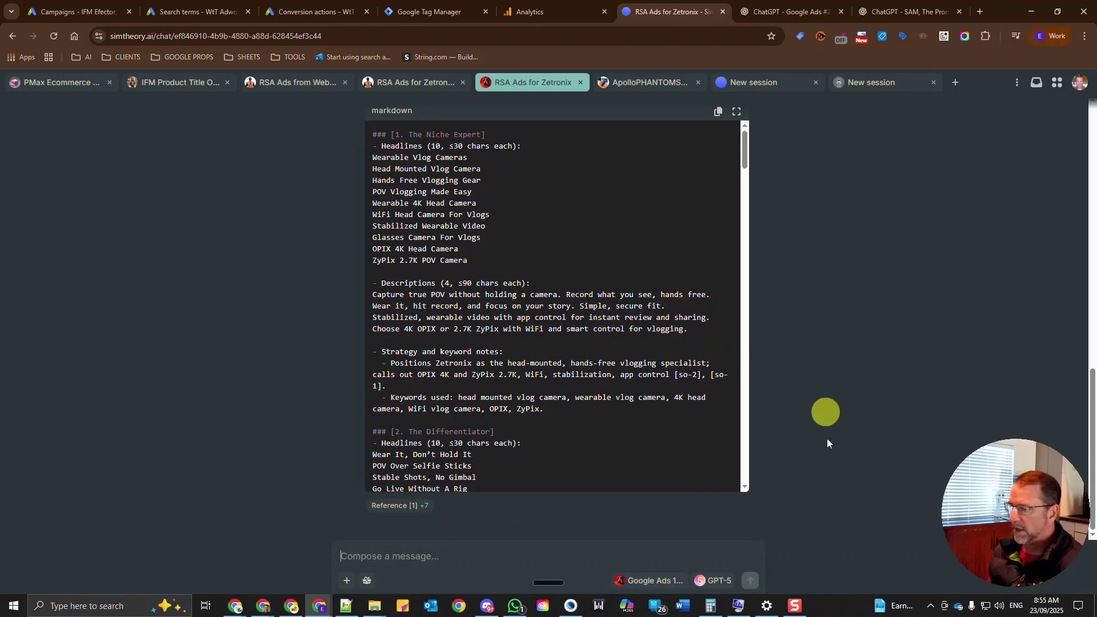
left_click(644, 579)
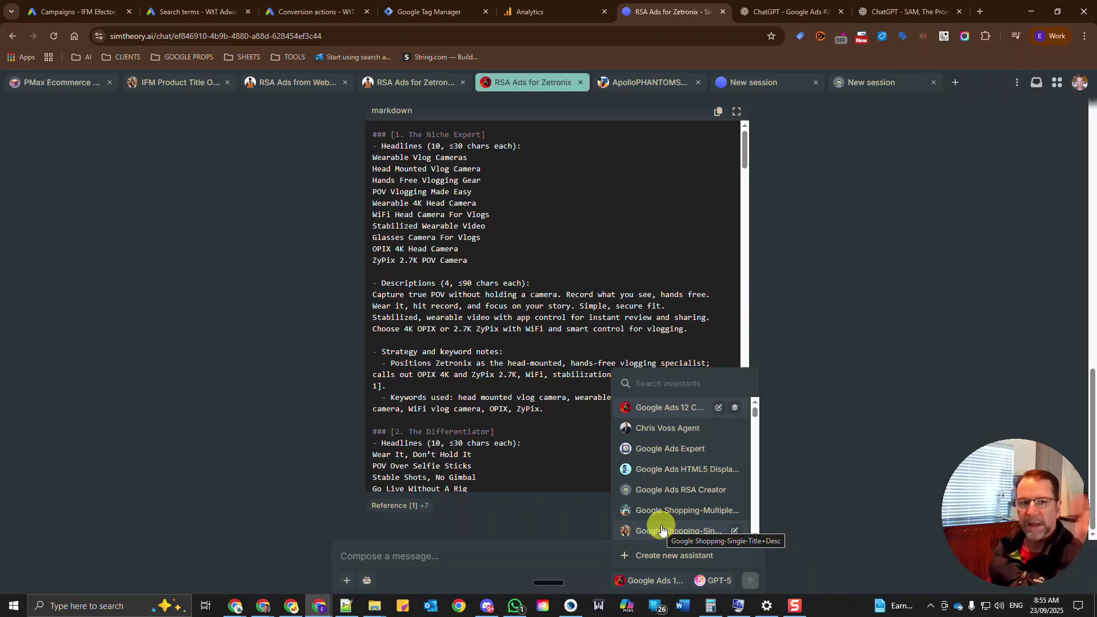
left_click(881, 304)
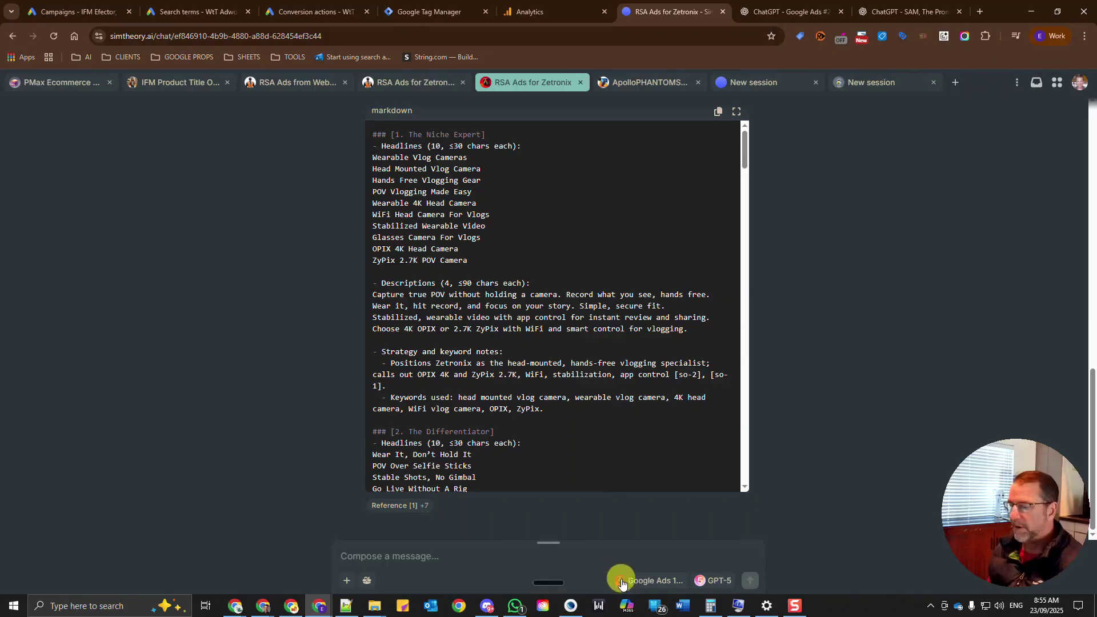
Switch the Google Ads 12 Concepts RSA#2 assistant's Firecrawl, Google Search, Grok DeepSearch and Perplexity Deep Research MCPs off and back on.
left_click(367, 580)
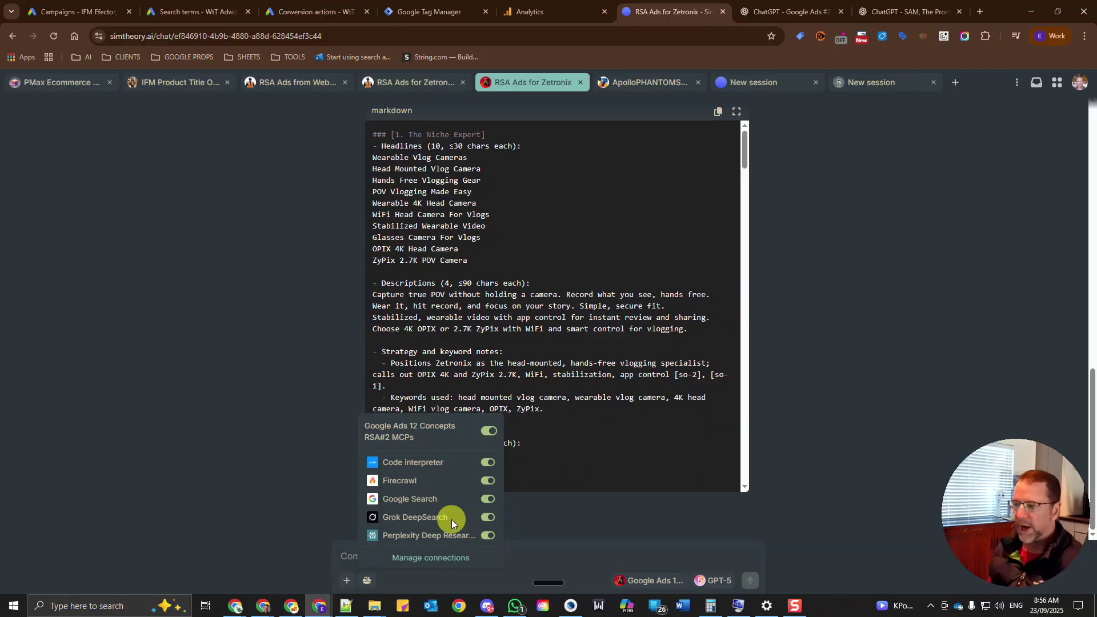
left_click(487, 481)
left_click(486, 517)
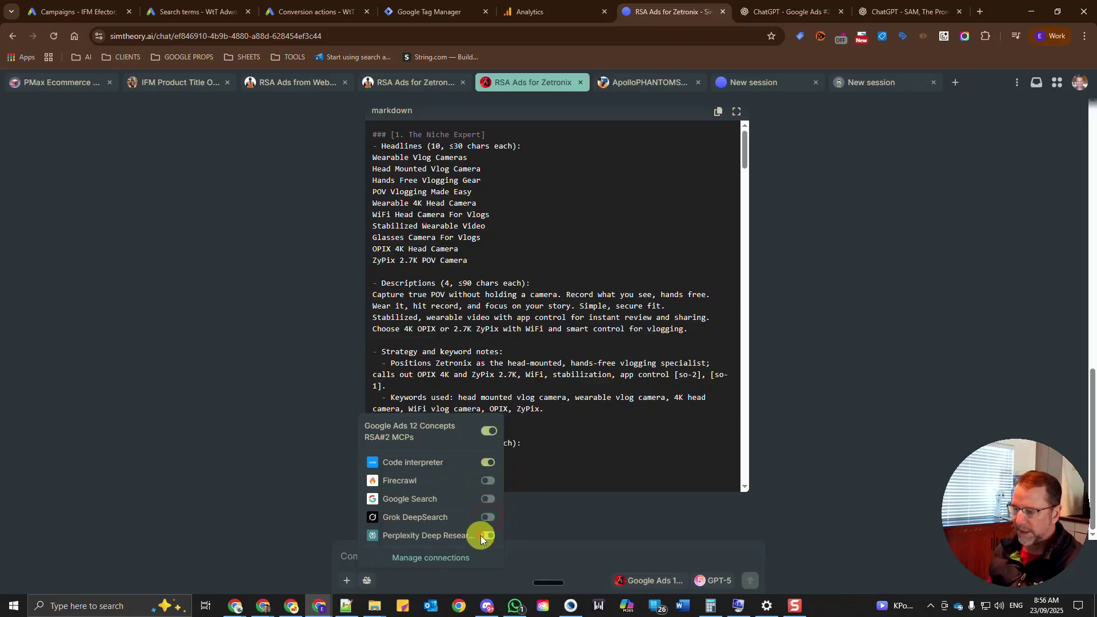
left_click(483, 536)
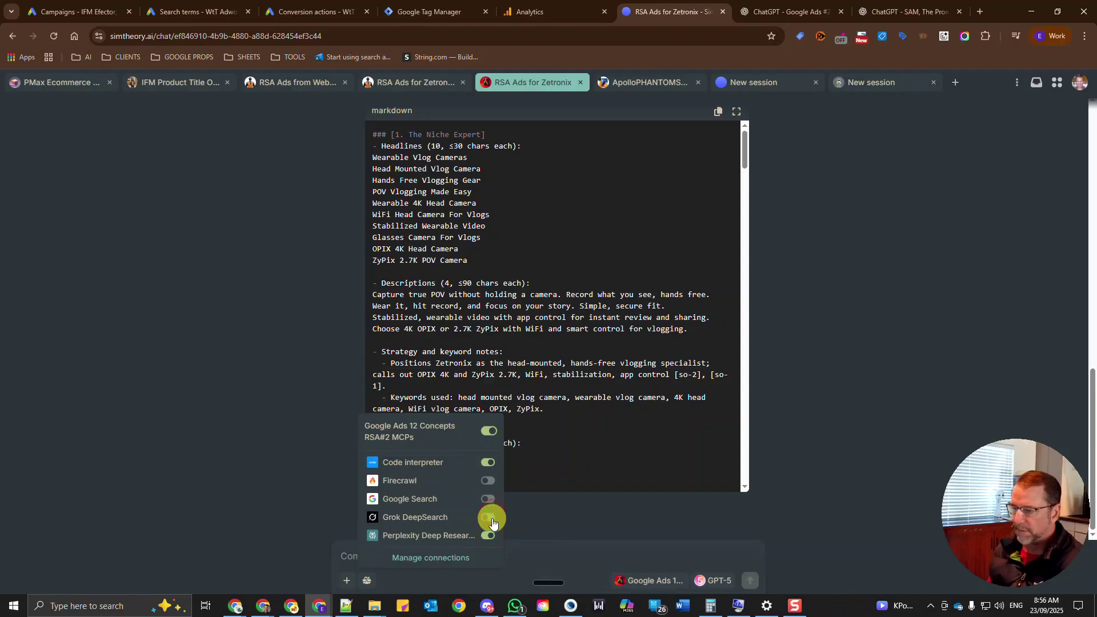
left_click(489, 517)
left_click(488, 483)
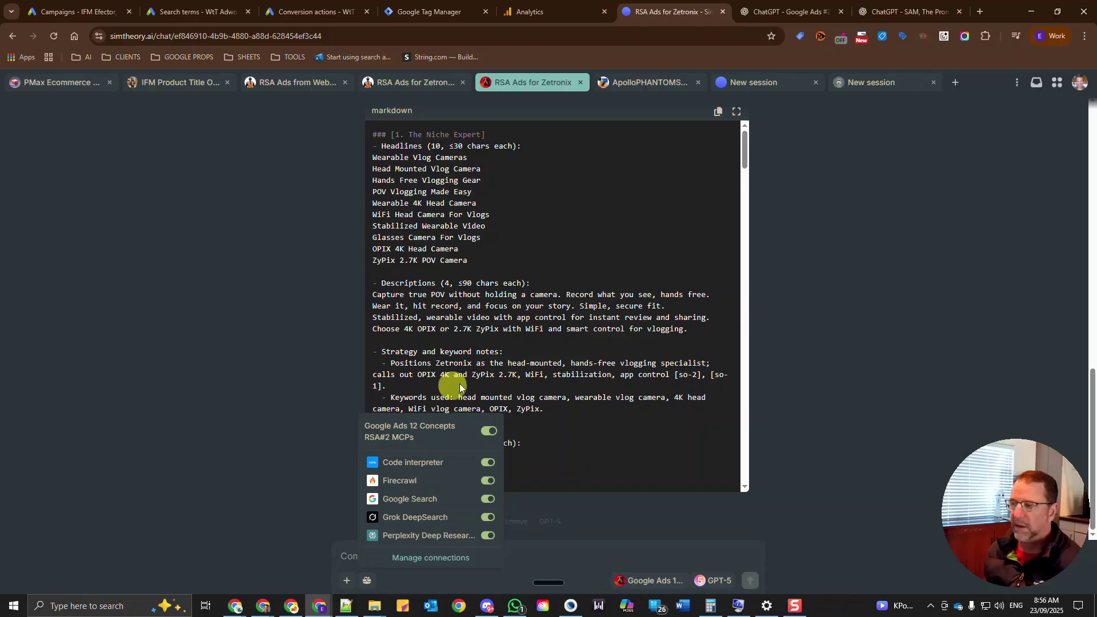
left_click(603, 326)
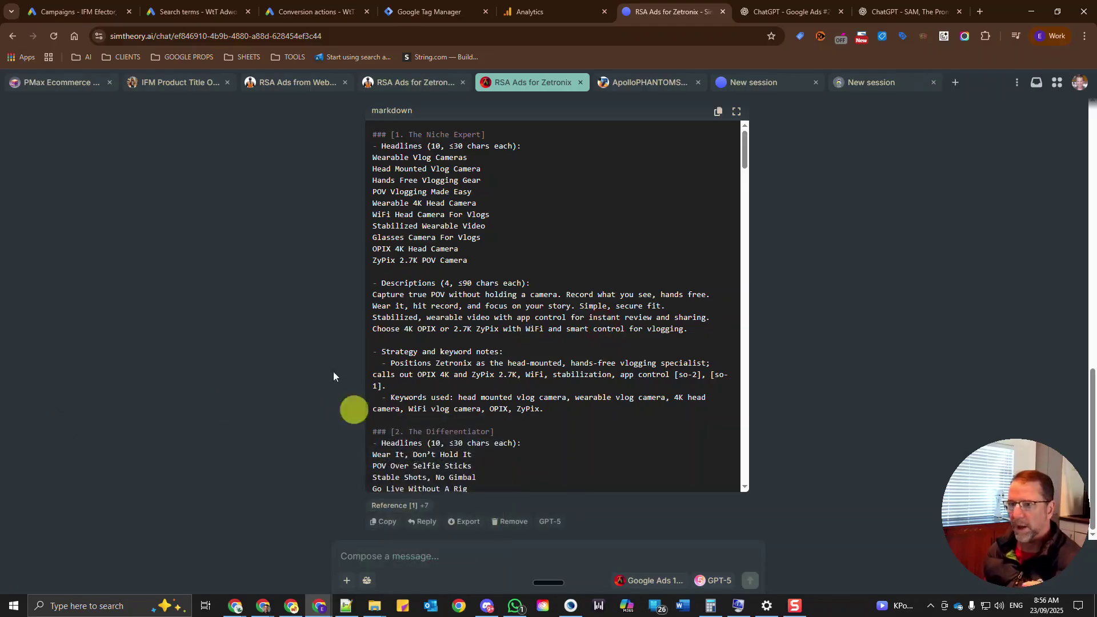
Open the Apollo Phantom session that was run with the Swiss Army Knife #3 assistant.
left_click(651, 81)
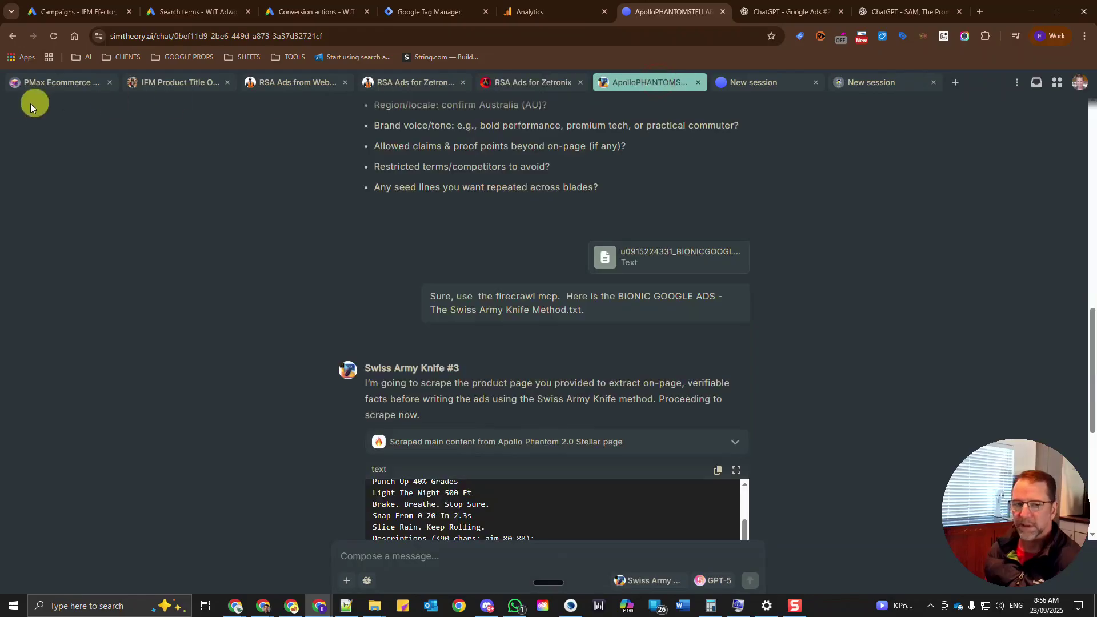
Look through the session history and its folder list, and return to the empty session that uses the Google Ads RSA assistant.
left_click(1037, 83)
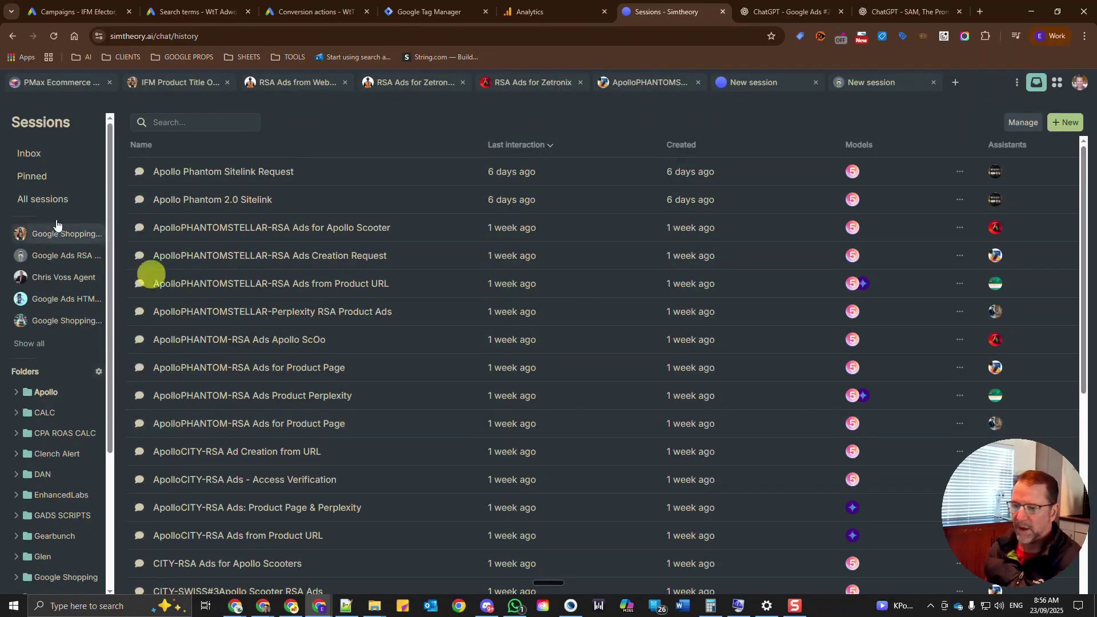
scroll(40, 407, "down", 4)
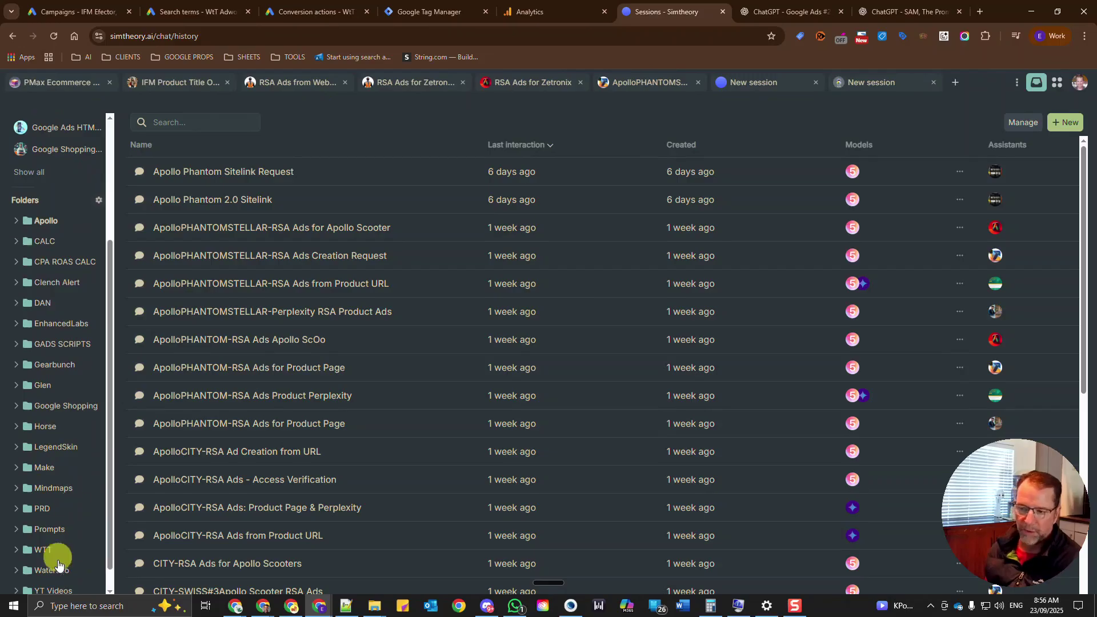
scroll(68, 440, "up", 1)
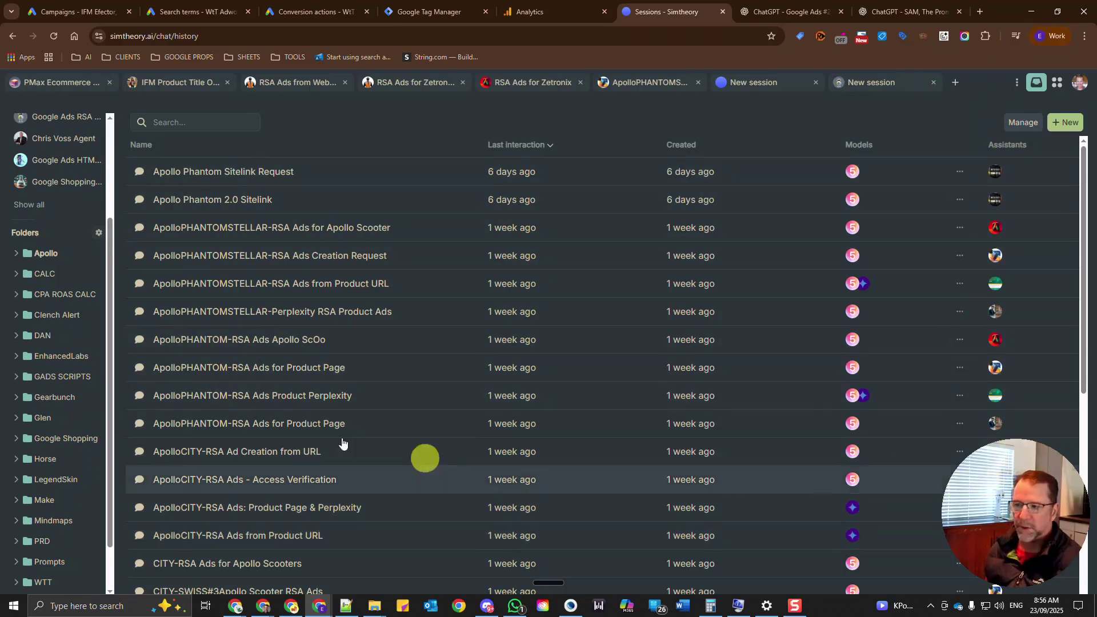
left_click(874, 86)
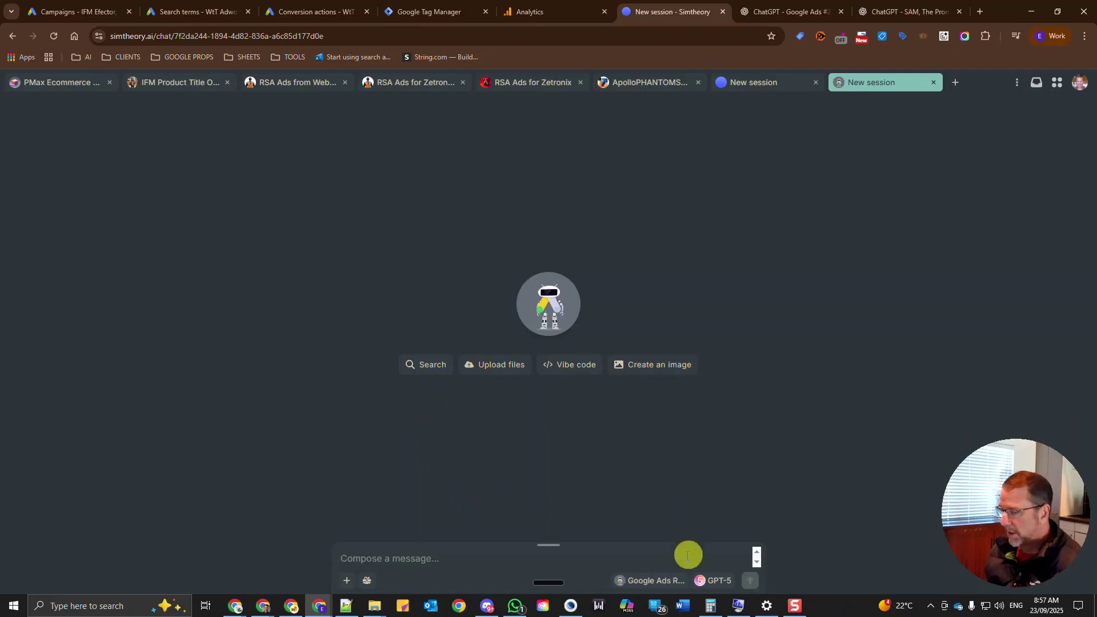
Check this period's frontier and premium token usage and the usage history in the settings, and close the settings.
left_click(1079, 82)
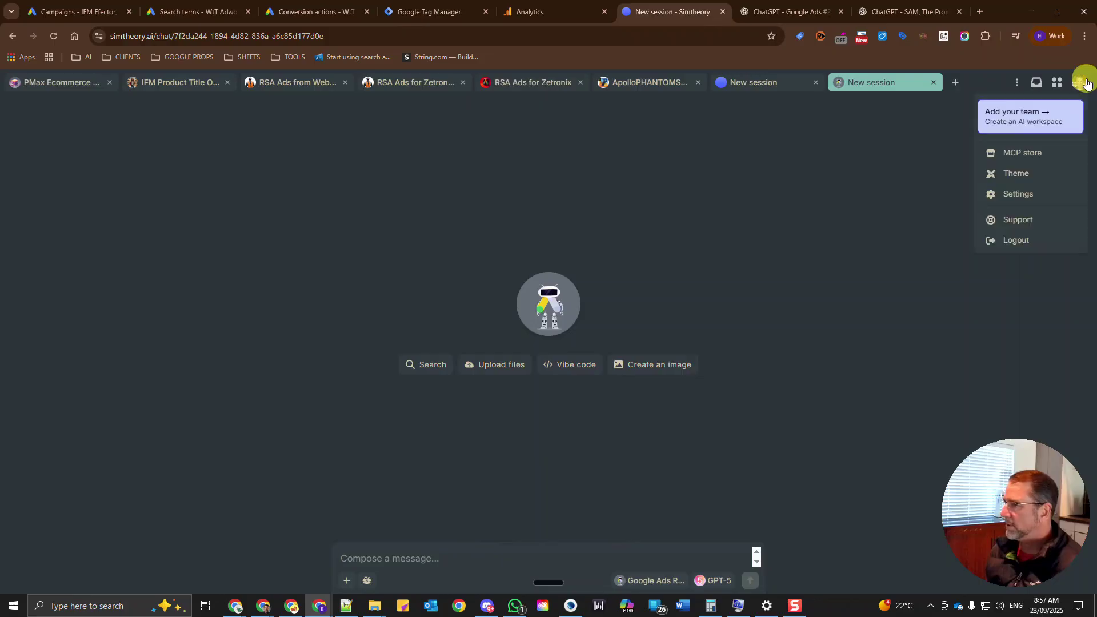
left_click(1022, 193)
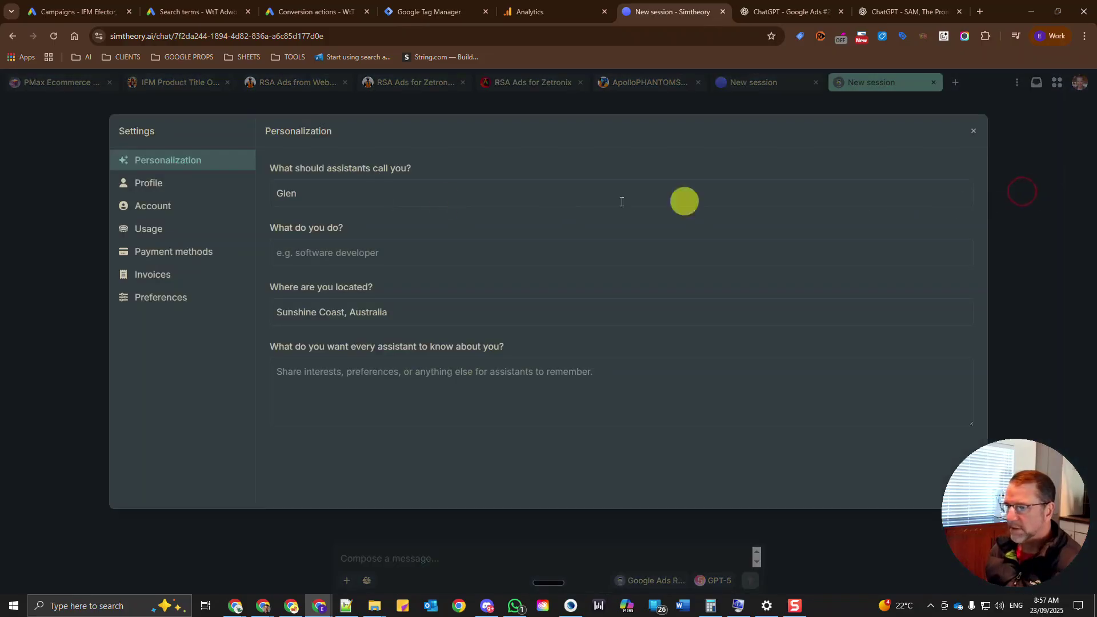
left_click(153, 228)
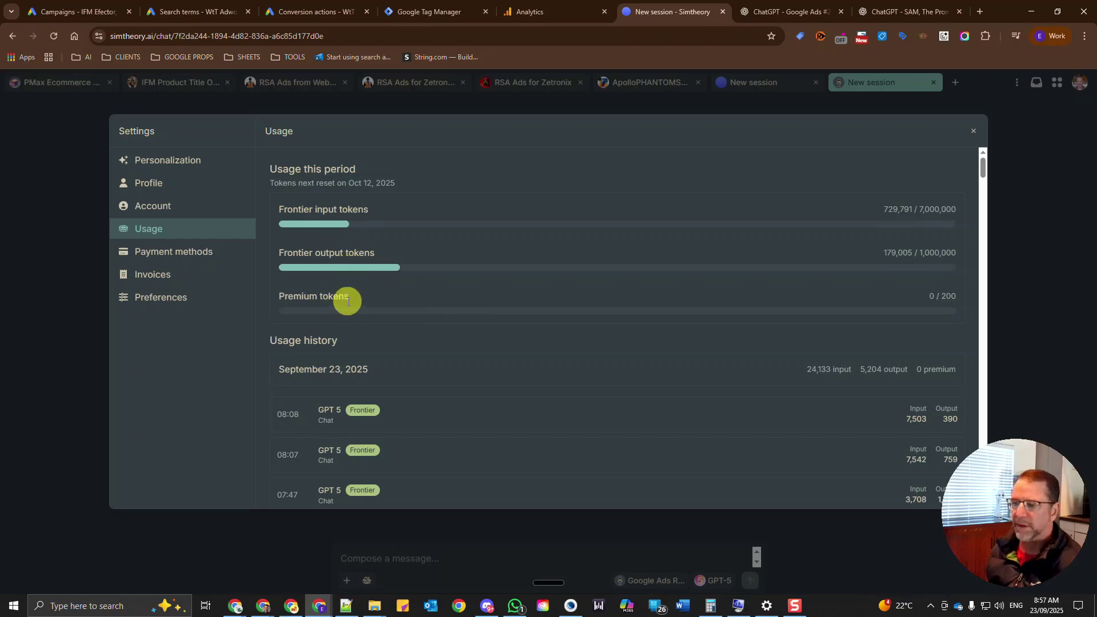
left_click_drag(348, 302, 252, 297)
left_click(311, 297)
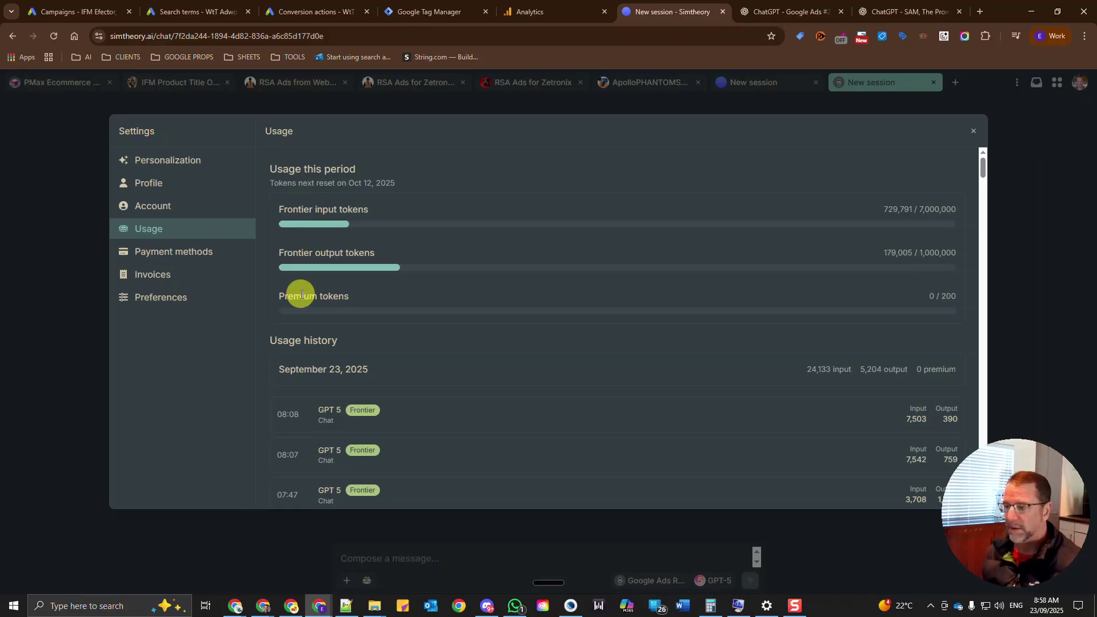
scroll(488, 367, "down", 3)
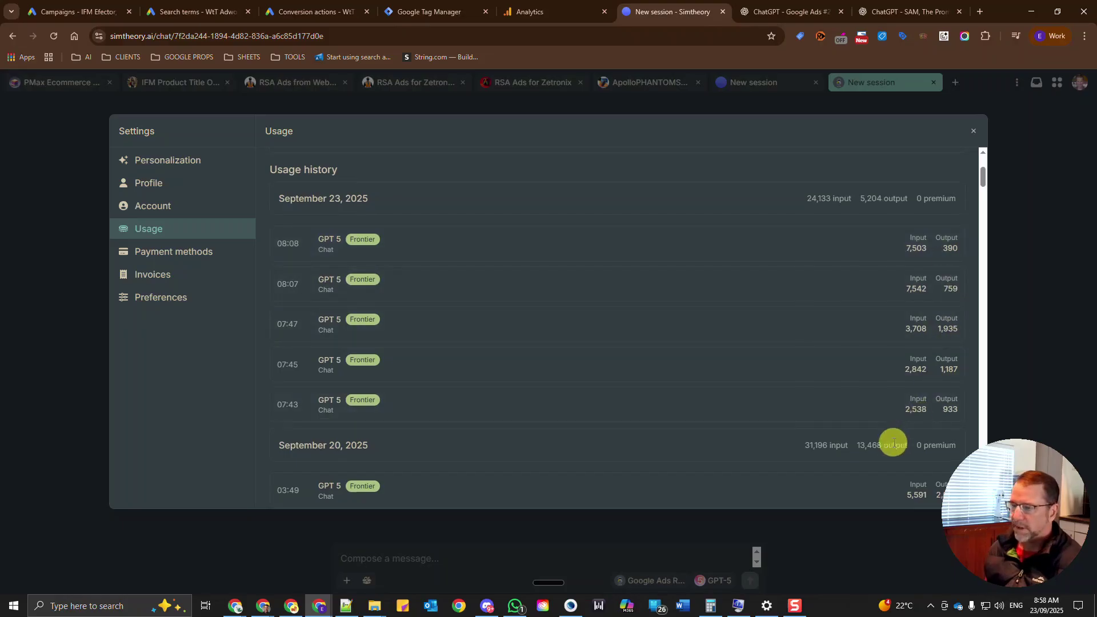
scroll(892, 442, "up", 2)
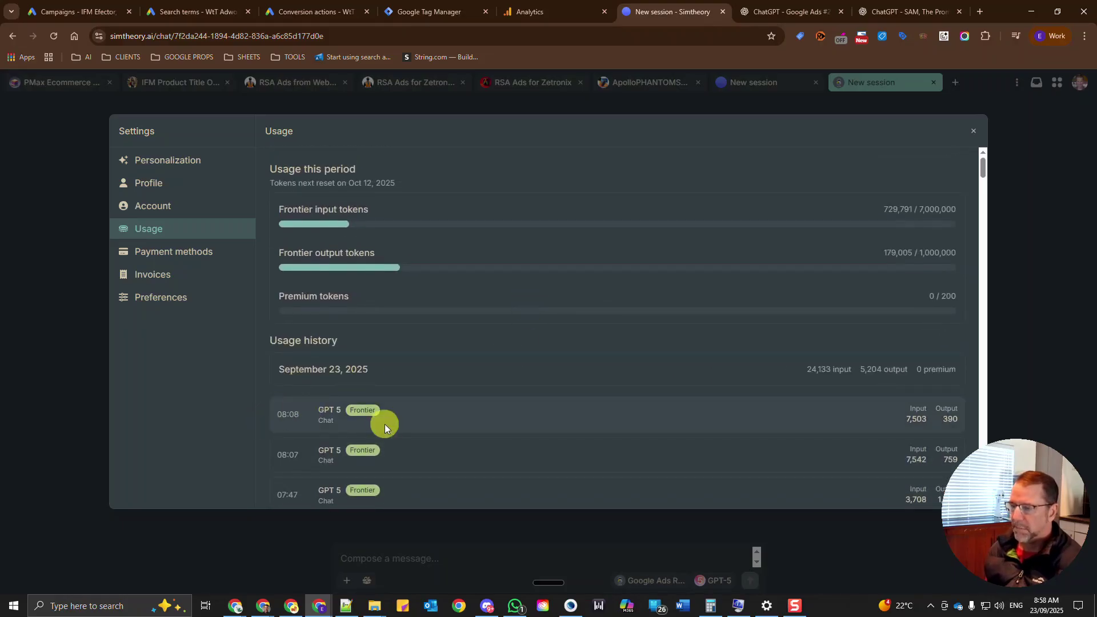
left_click(974, 131)
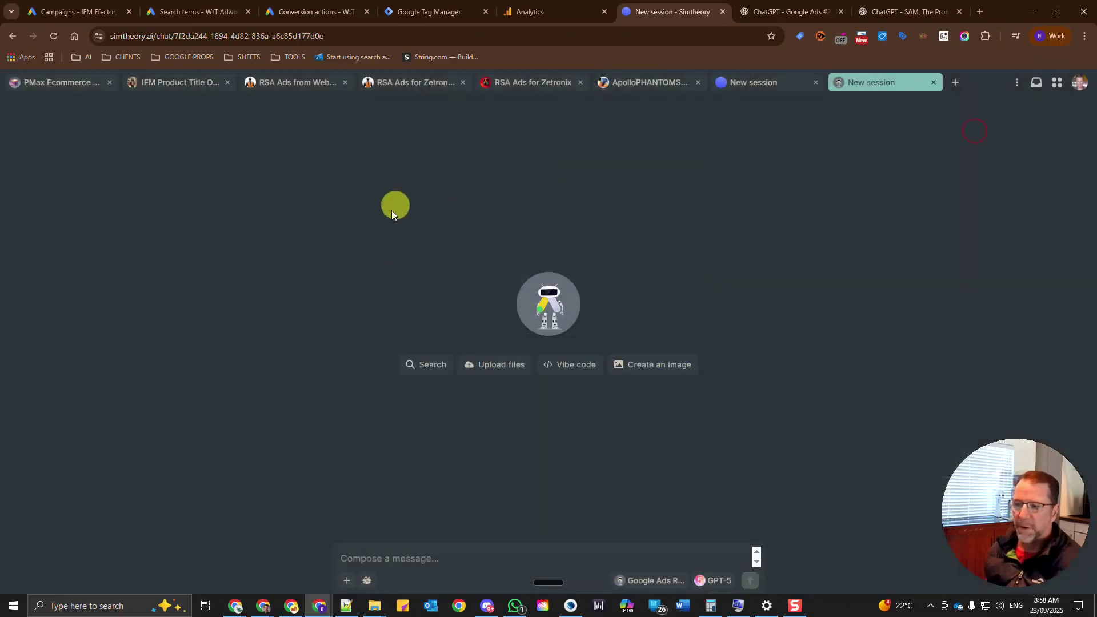